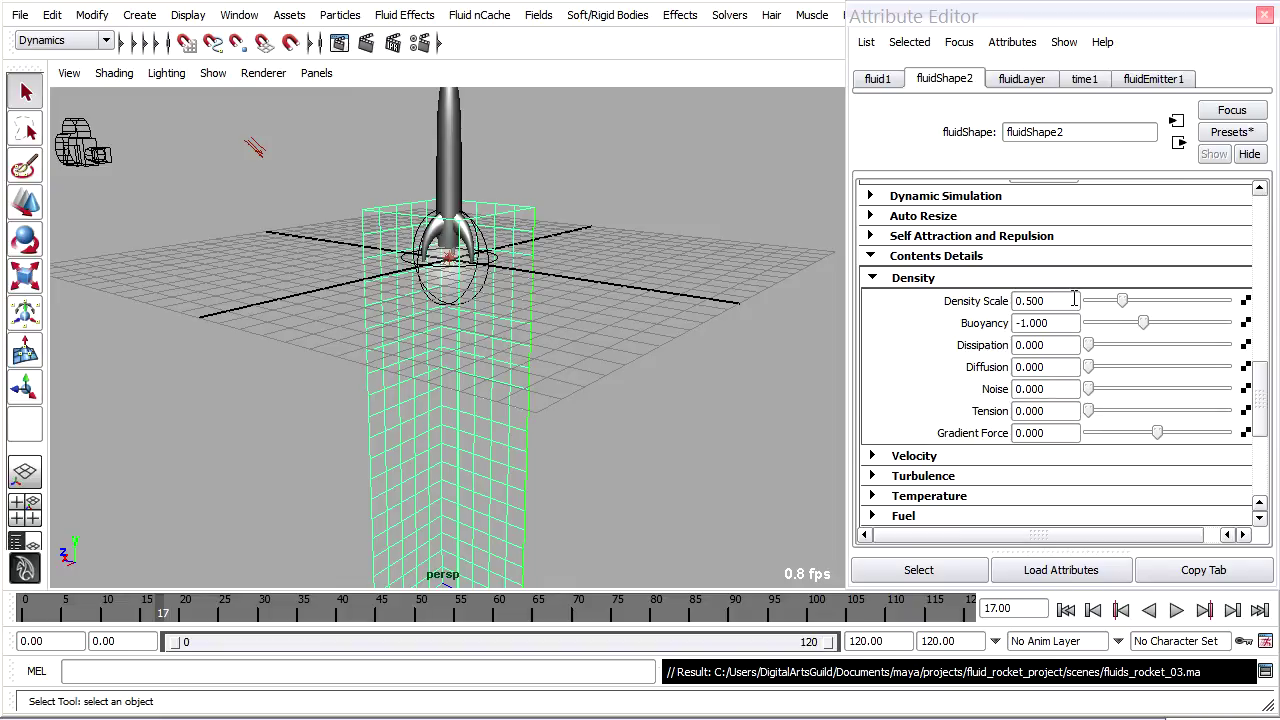
Step: Change the fluid's Density Scale from 0.5 to 1 in the Density section
click(1074, 300)
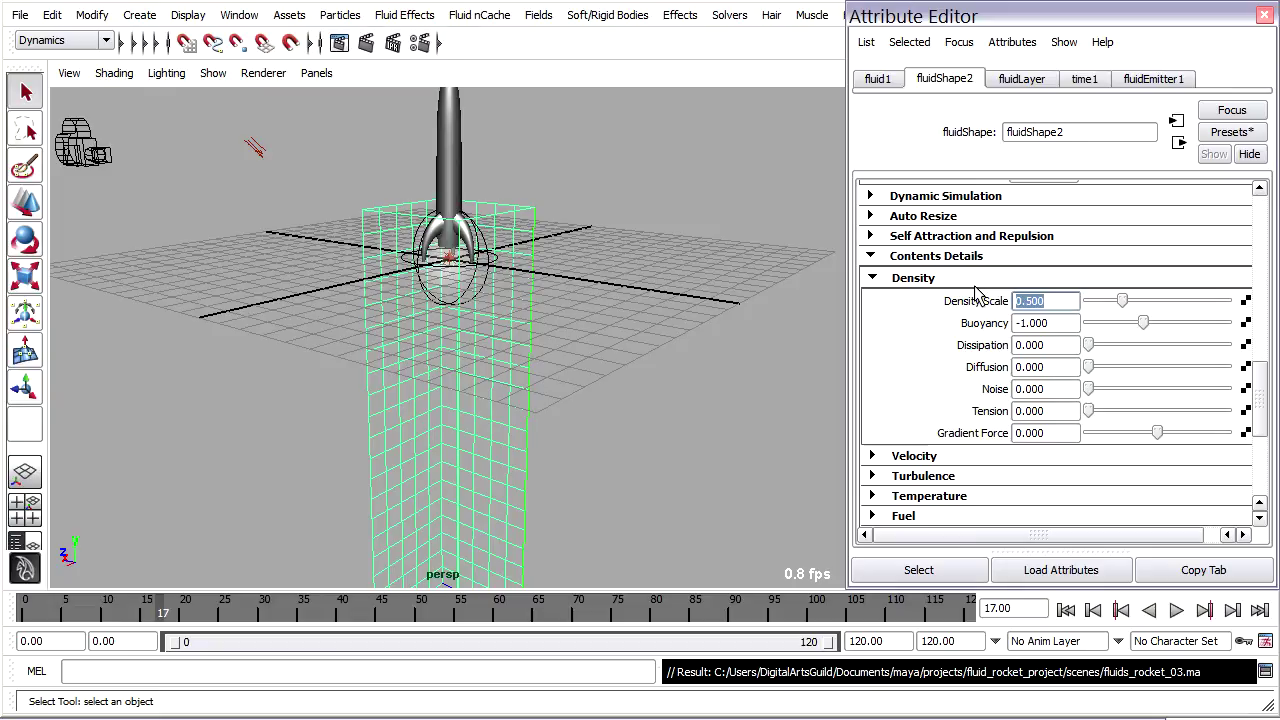
text(1)
key(Return)
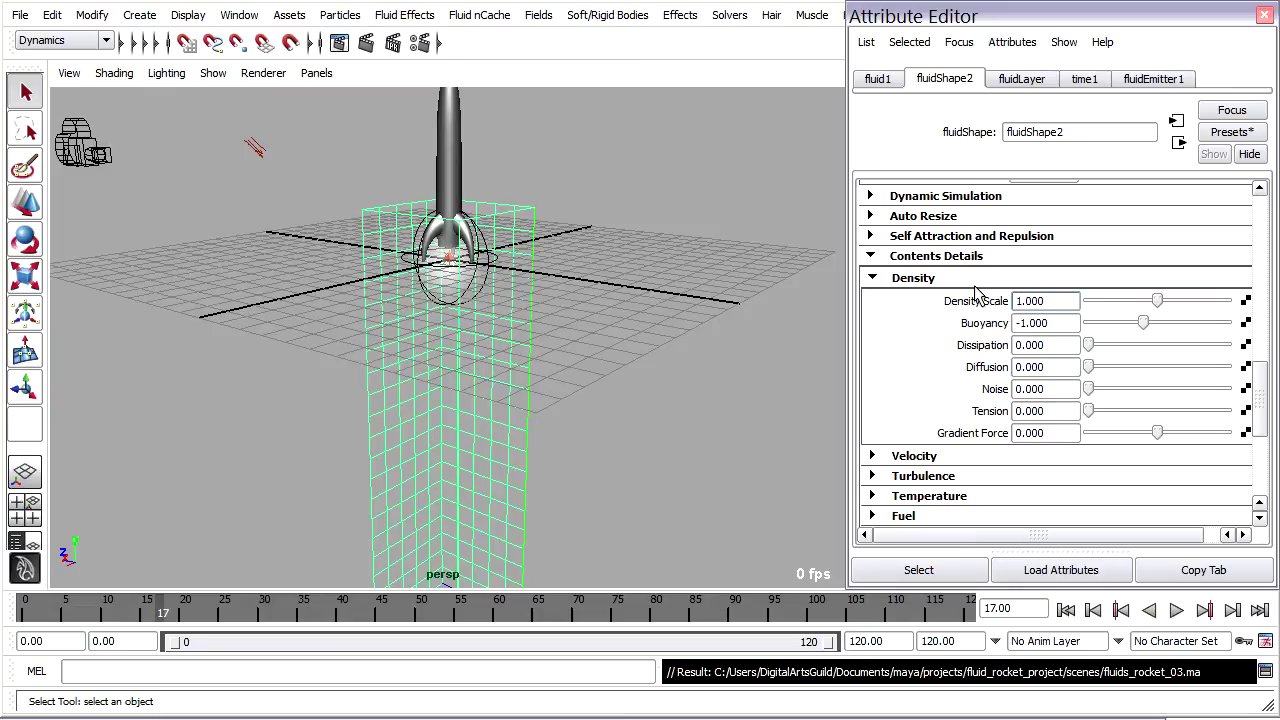
Step: Play the simulation from the start, tumble to a front view, and stop at frame 59
click(1067, 610)
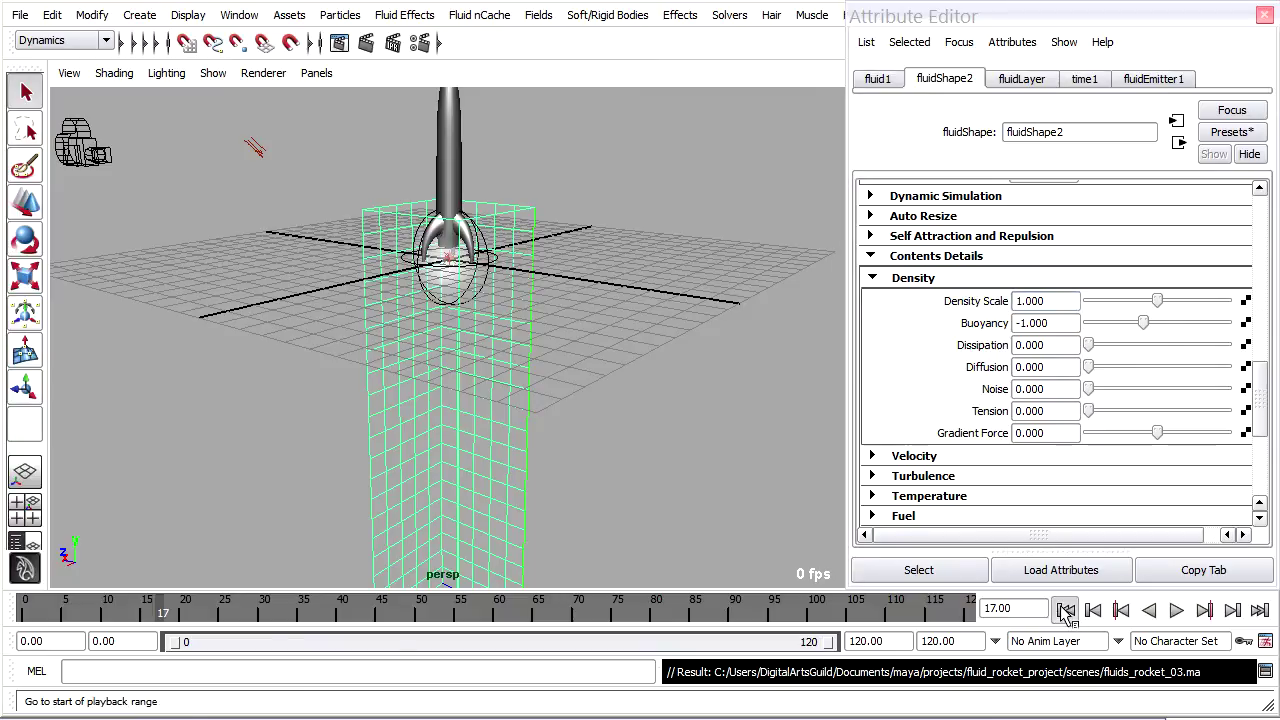
click(1176, 610)
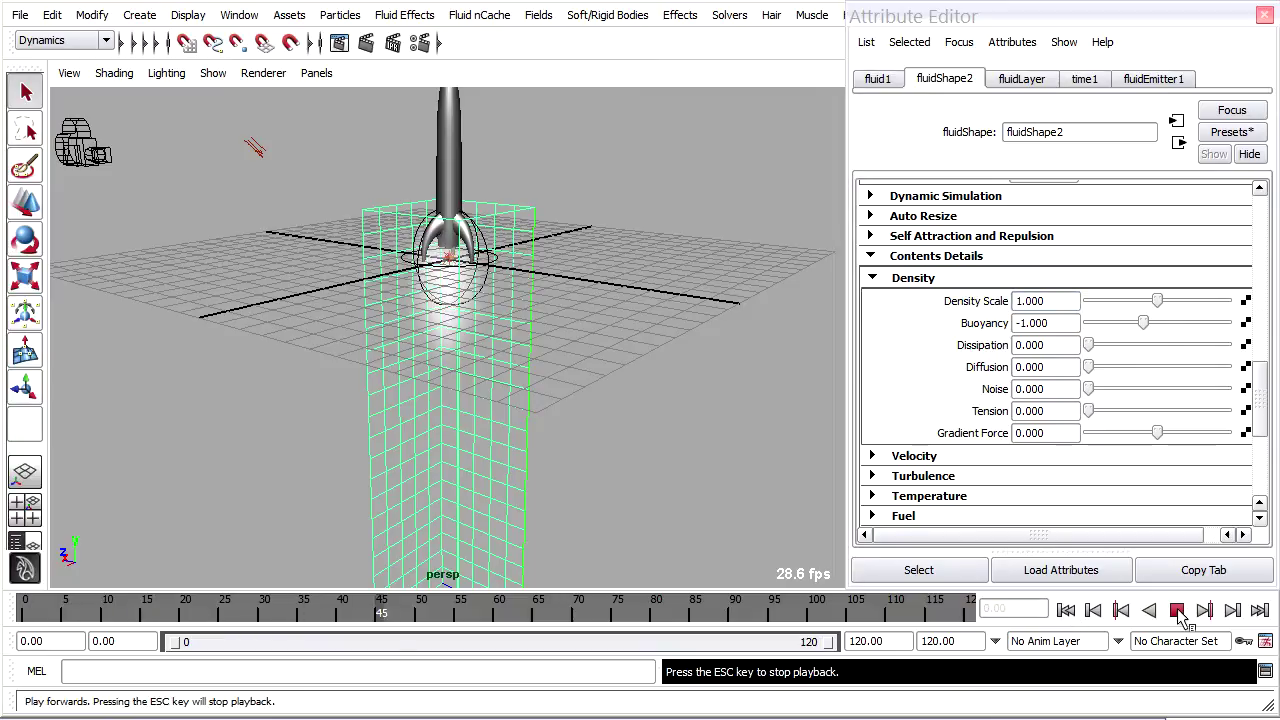
alt+drag(711, 446, 696, 362)
click(1178, 611)
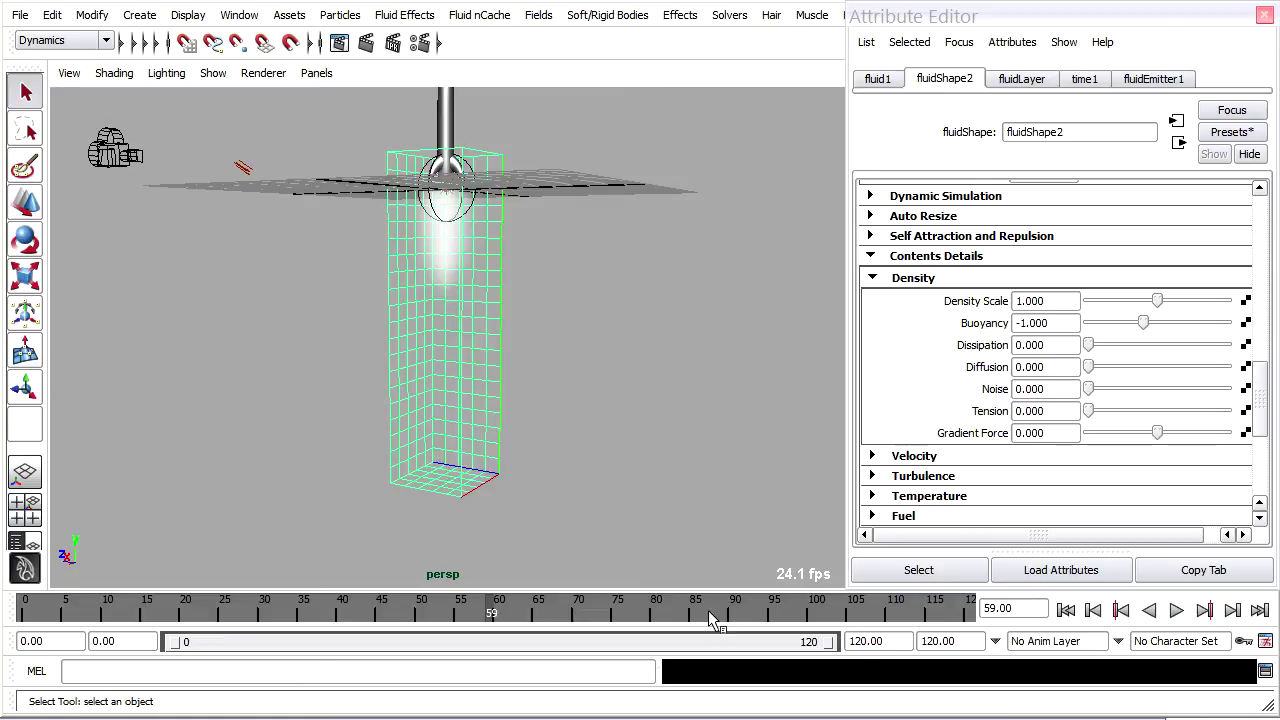
Step: Set the playback end time to 480 frames
double_click(901, 641)
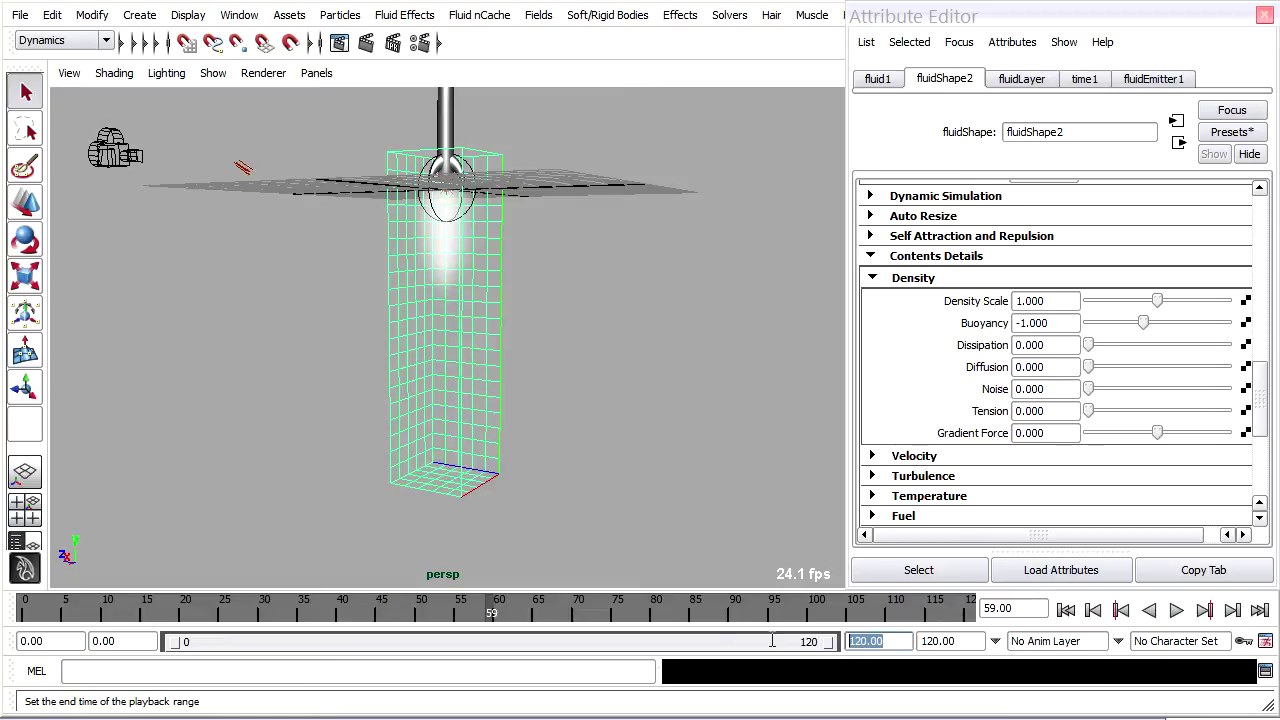
text(480)
key(Return)
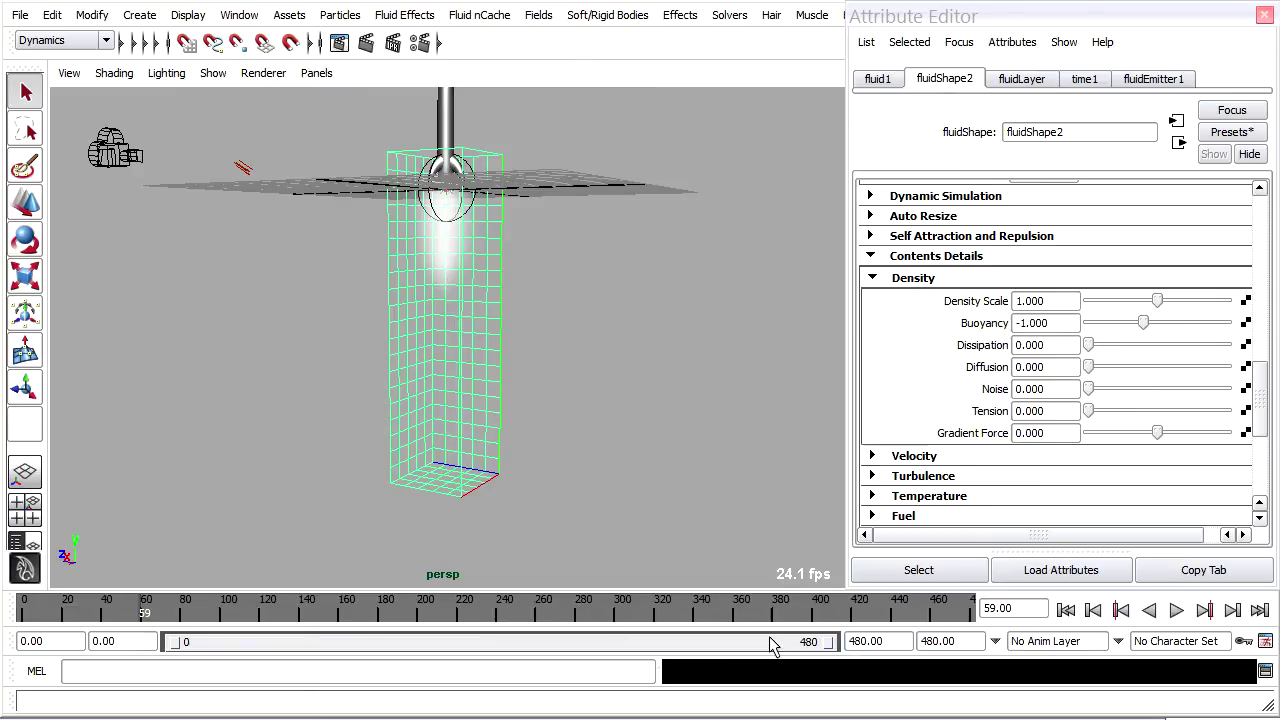
Step: Replay the simulation from the start to frame 268, then scroll to Contents Method
click(1068, 610)
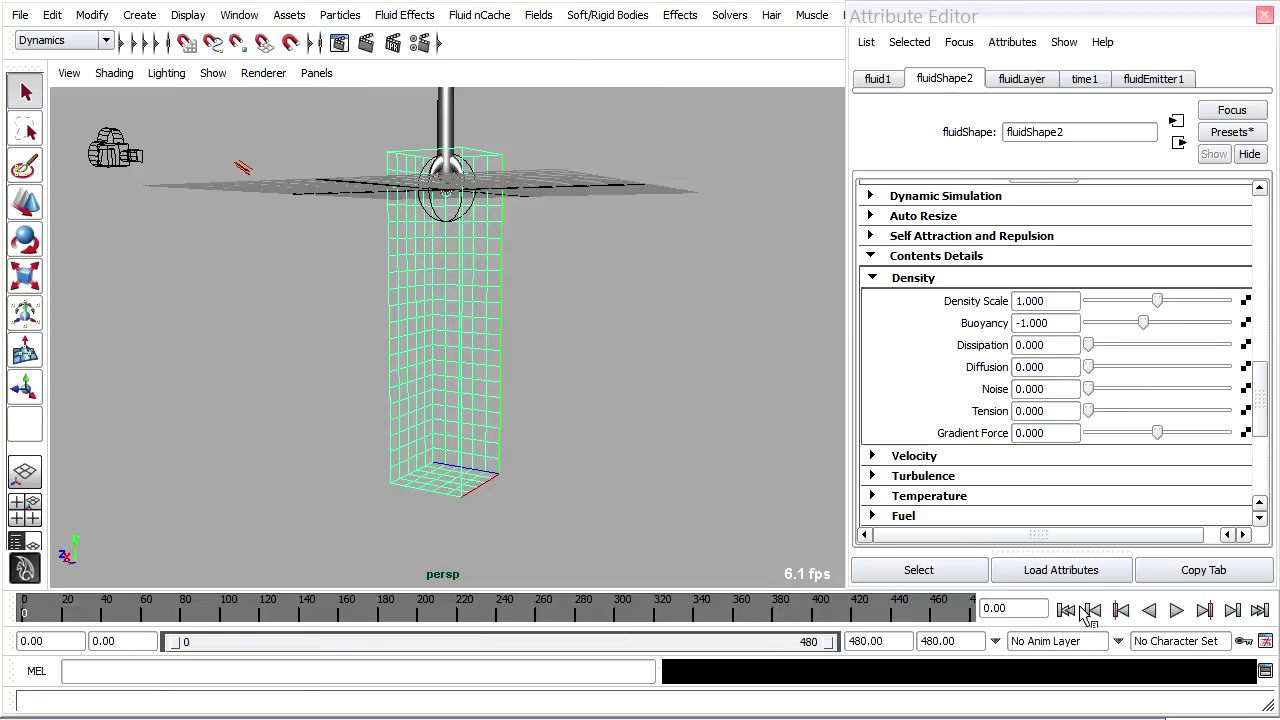
click(1177, 610)
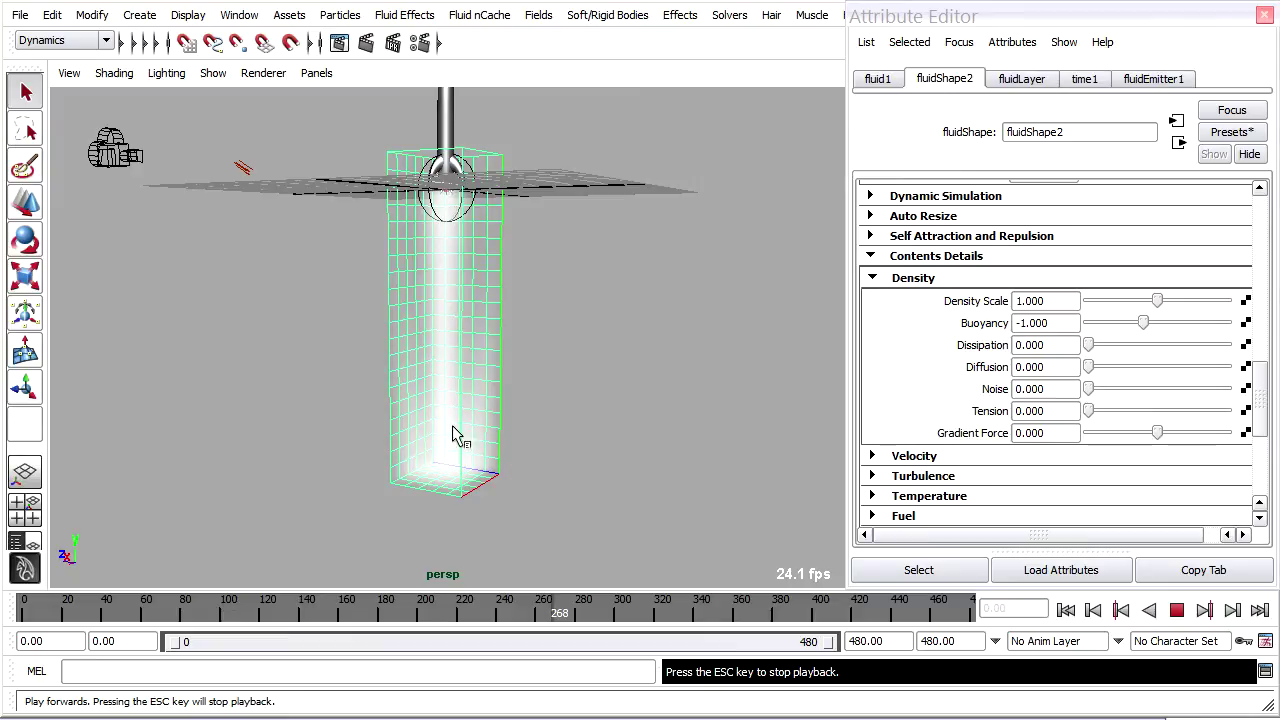
key(Escape)
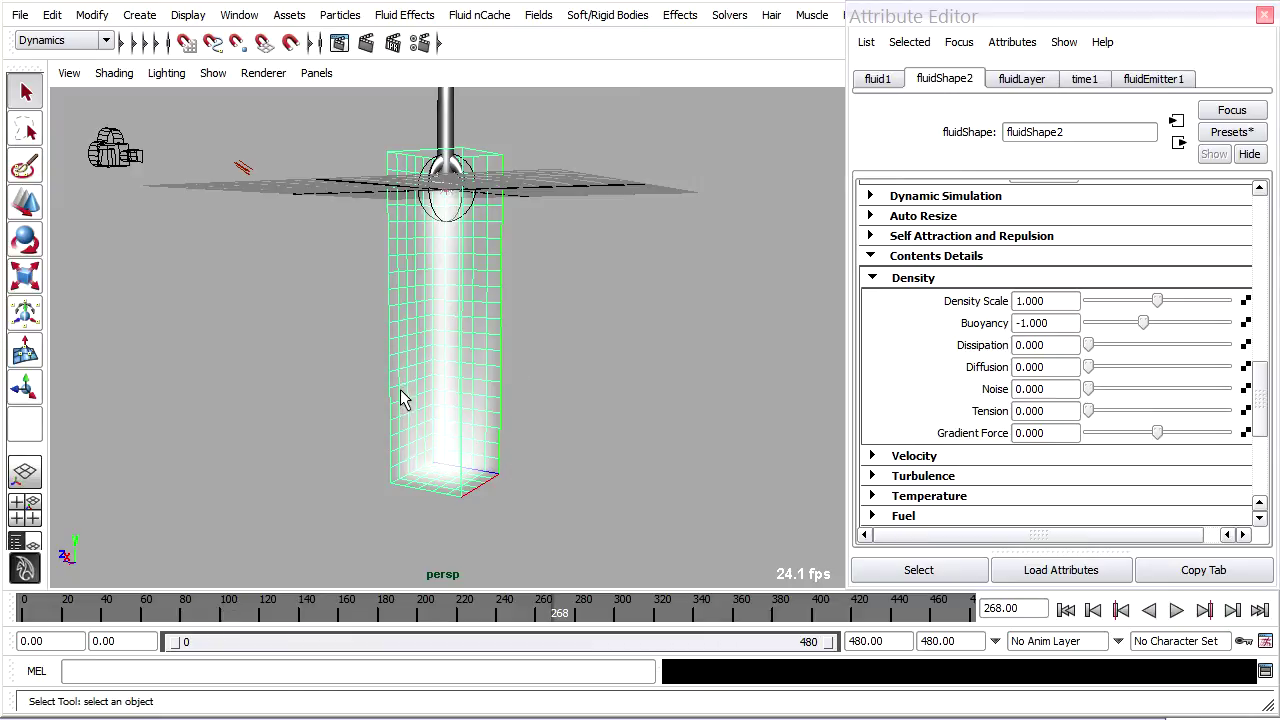
click(1265, 405)
drag(1265, 405, 1268, 282)
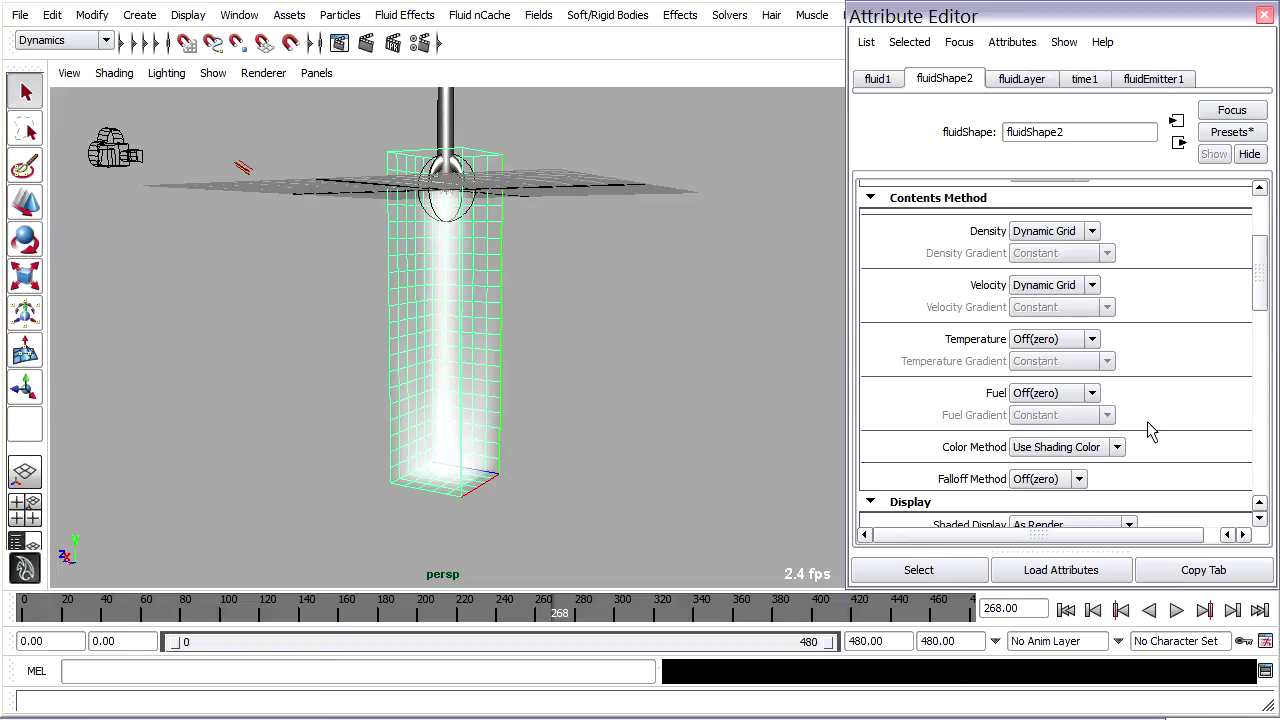
Step: Switch the Temperature contents method from Off to Dynamic Grid
click(1092, 339)
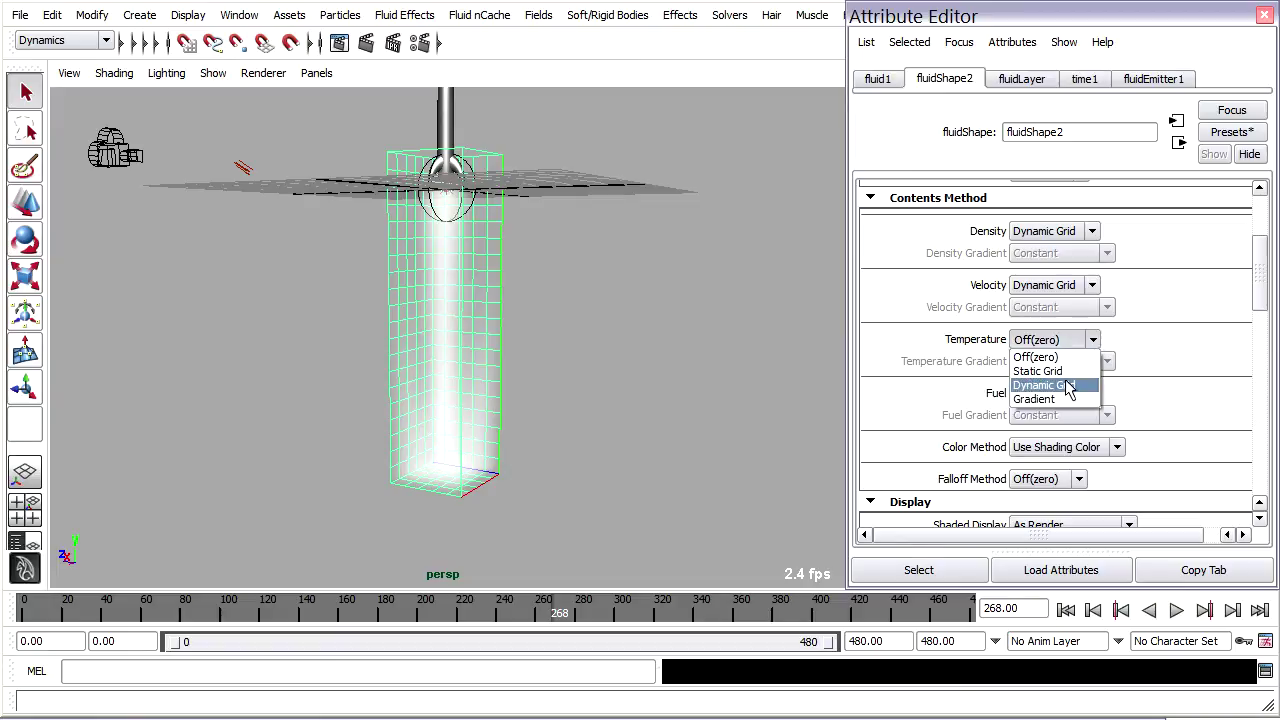
click(1089, 385)
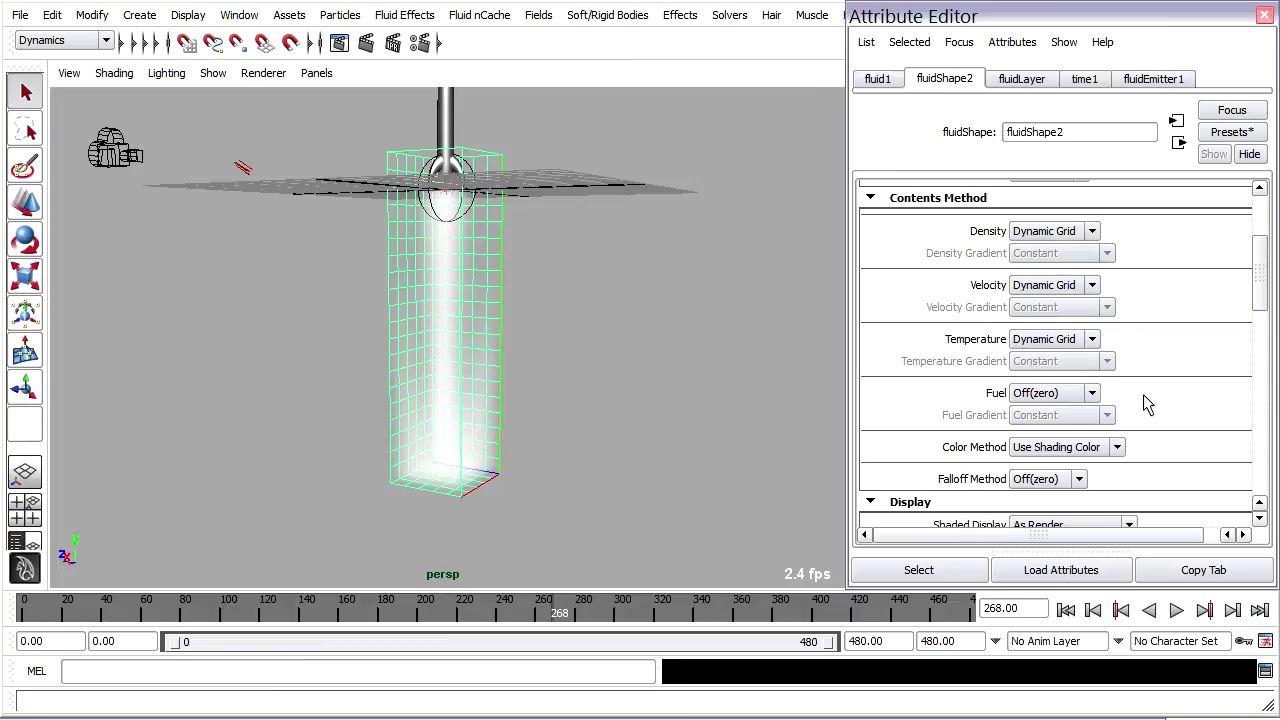
drag(1262, 263, 1262, 404)
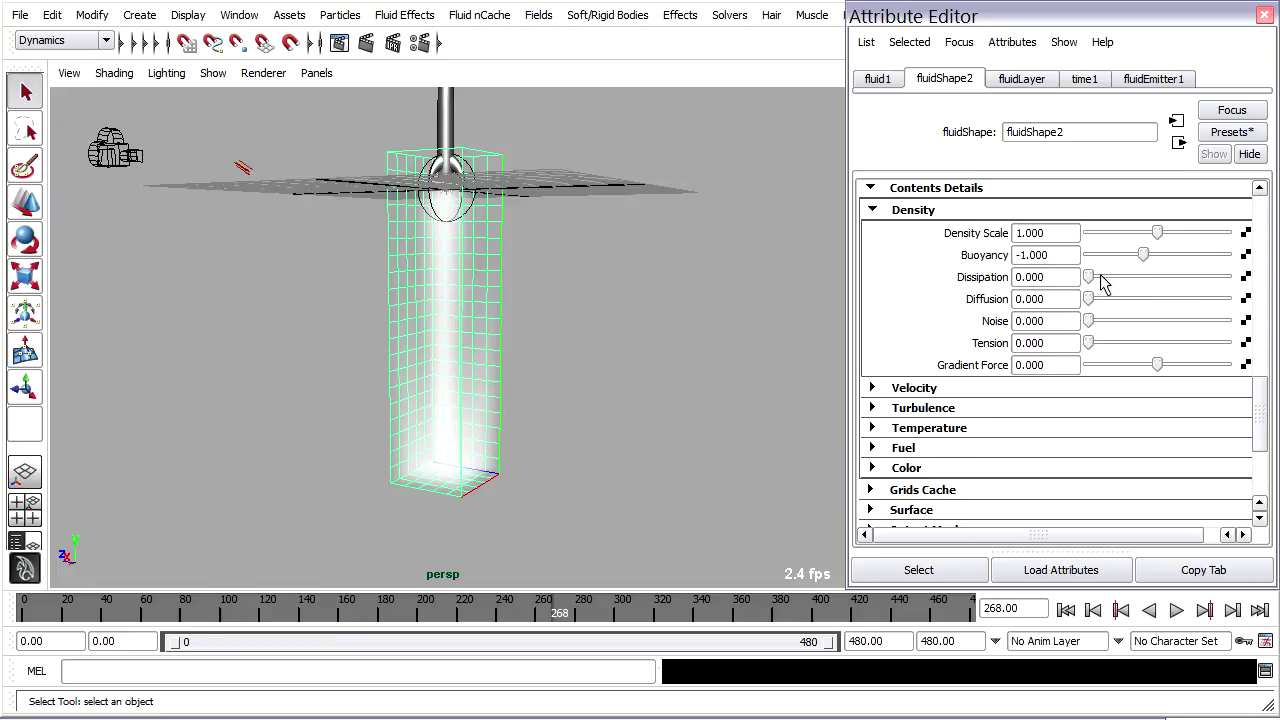
Step: Raise density Dissipation to 0.130, replay to frame 171, then rewind to frame 0
mouse_move(1102, 278)
mouse_down()
mouse_move(1117, 287)
mouse_move(1106, 288)
mouse_up()
click(1066, 610)
click(1176, 610)
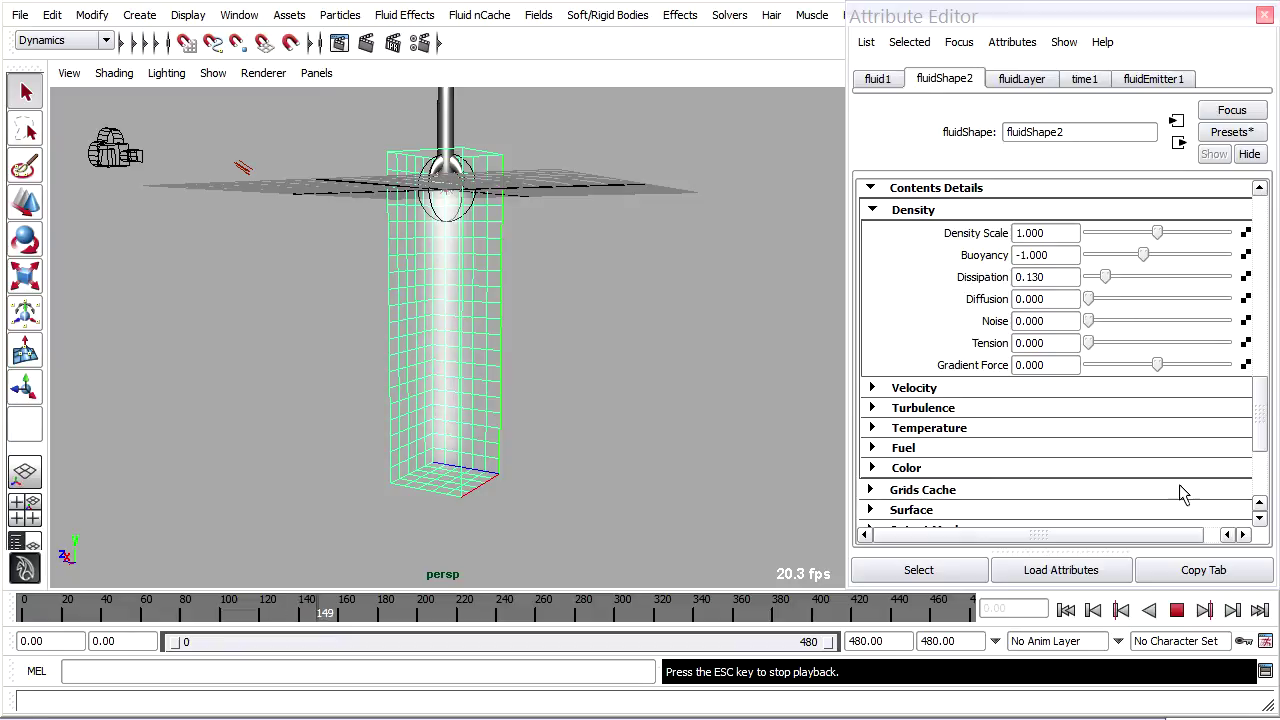
click(1177, 611)
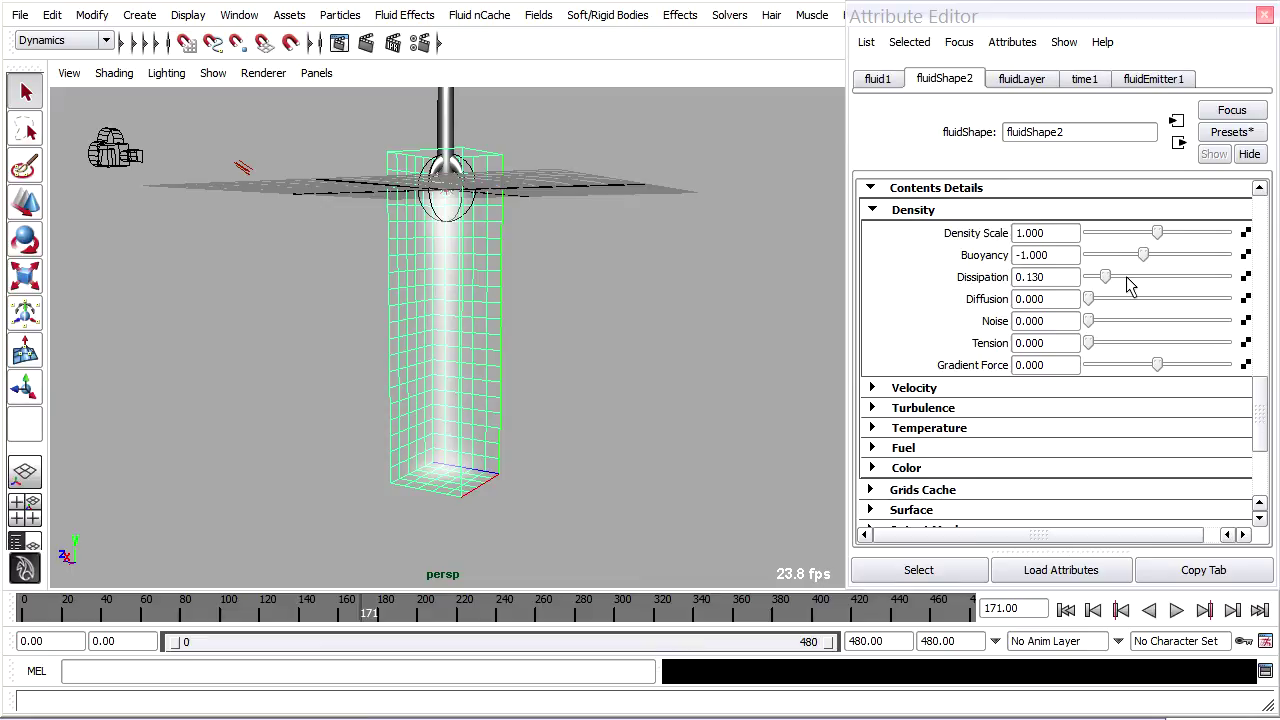
click(1065, 611)
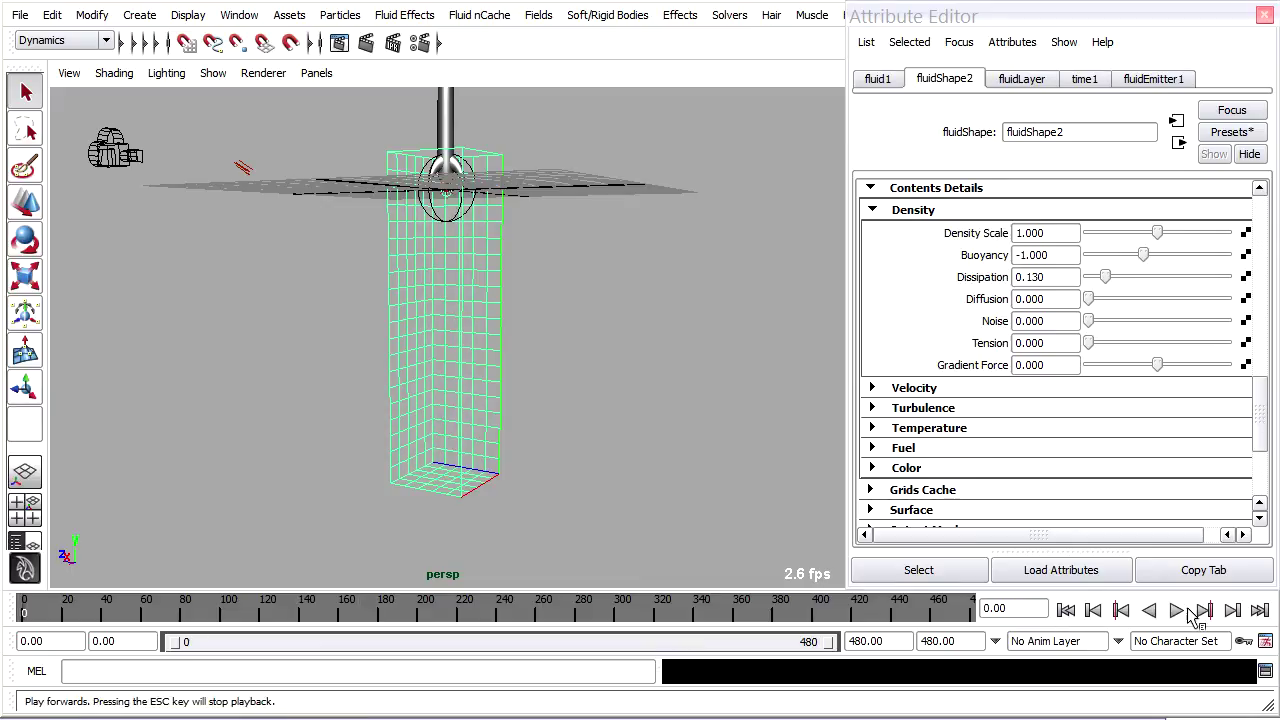
Step: Tune density Dissipation to 0.826 during Interactive Playback, stopping at frame 35
click(729, 15)
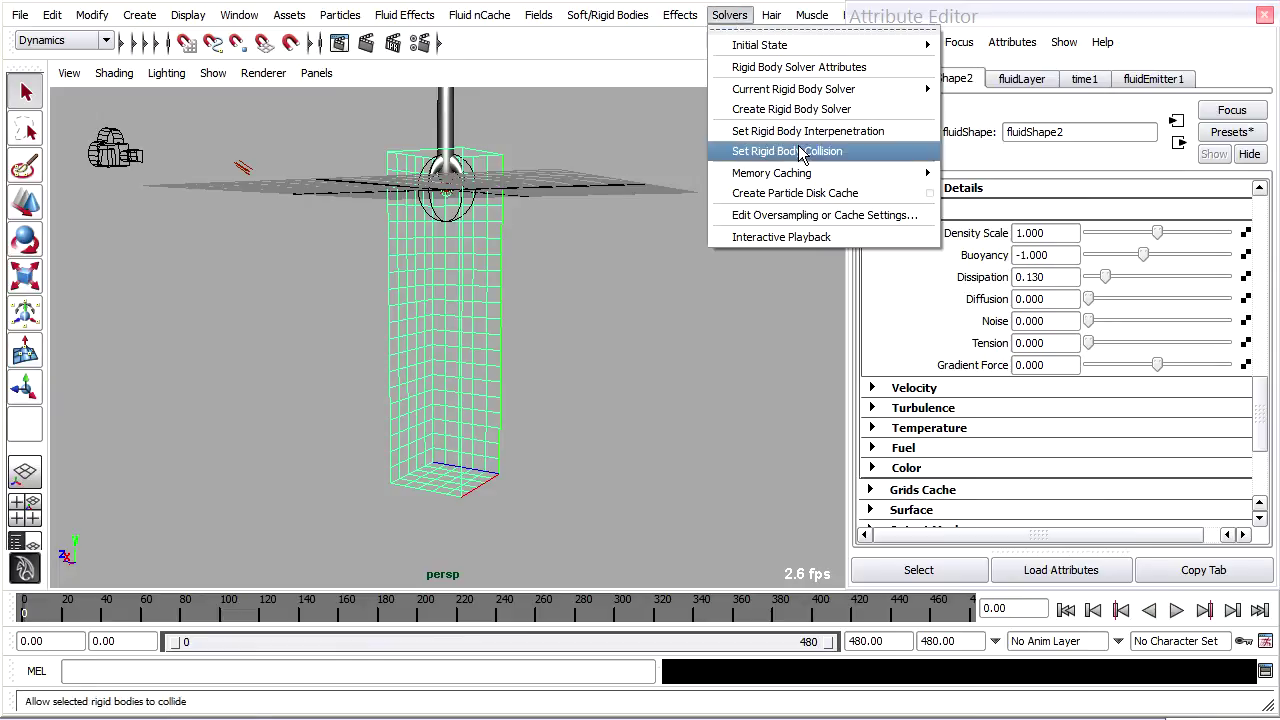
click(856, 237)
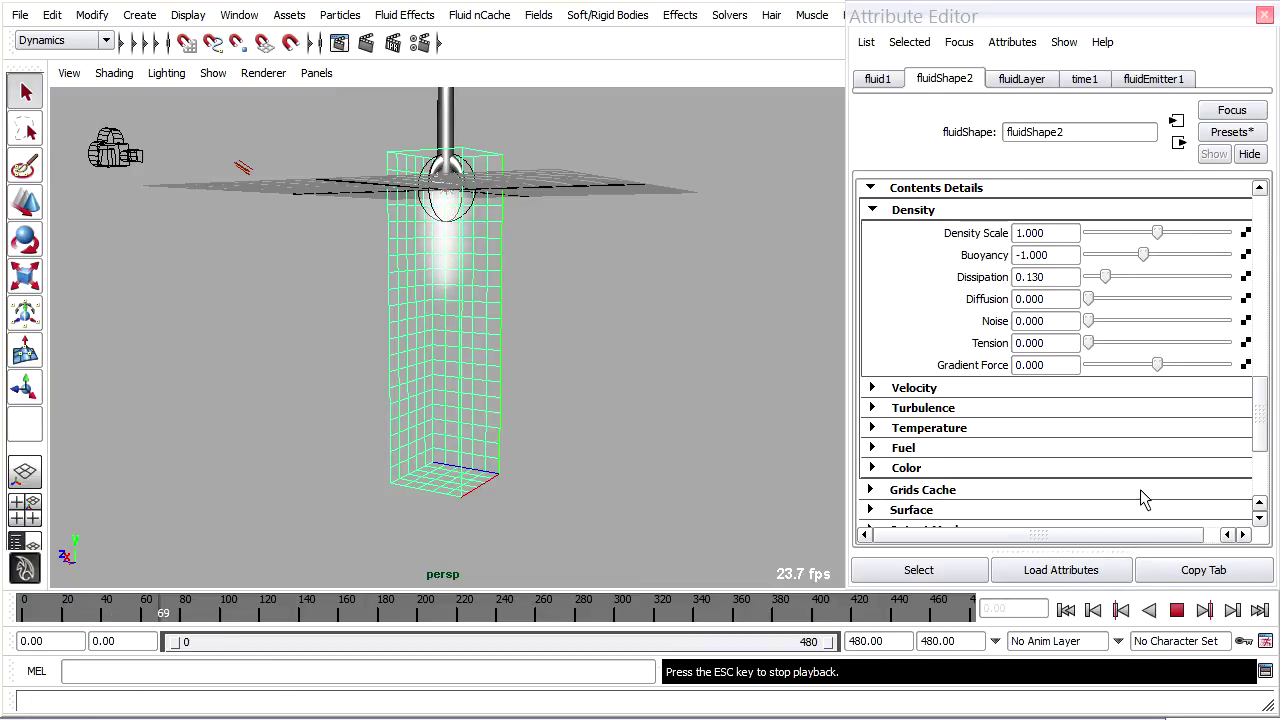
drag(1106, 281, 1213, 283)
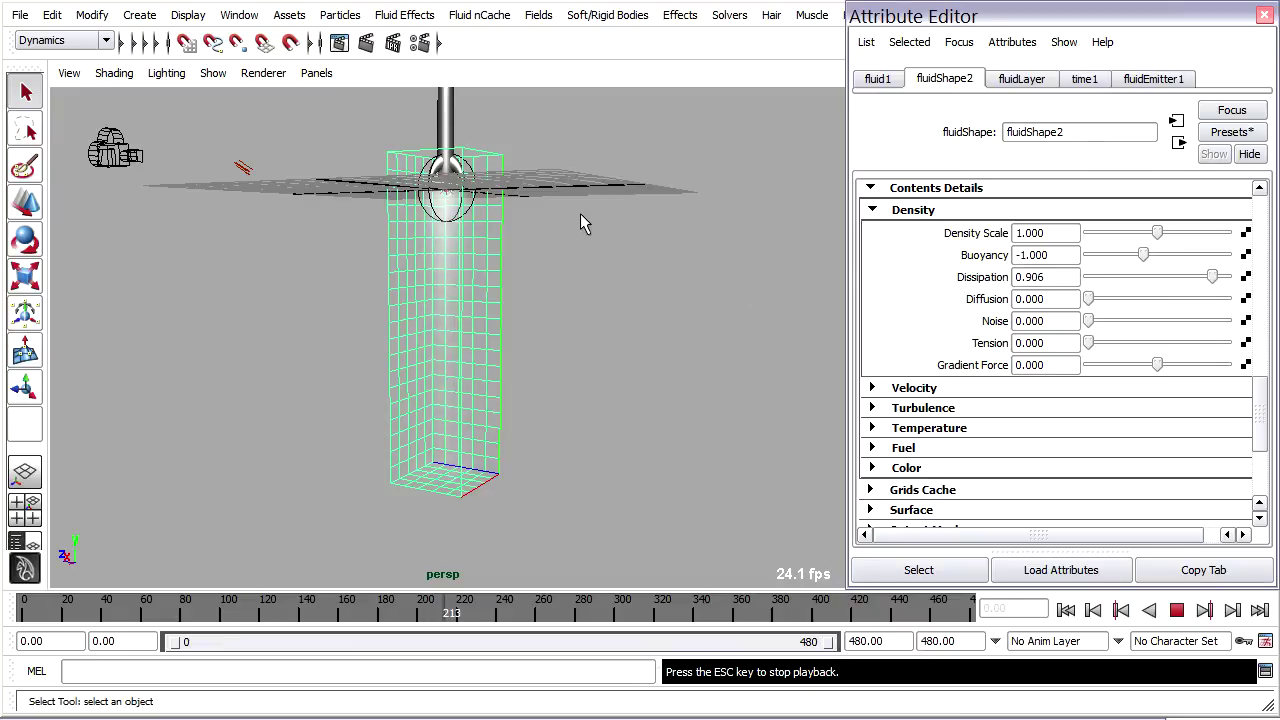
mouse_move(1213, 277)
mouse_down()
mouse_move(1075, 285)
mouse_move(1205, 282)
mouse_up()
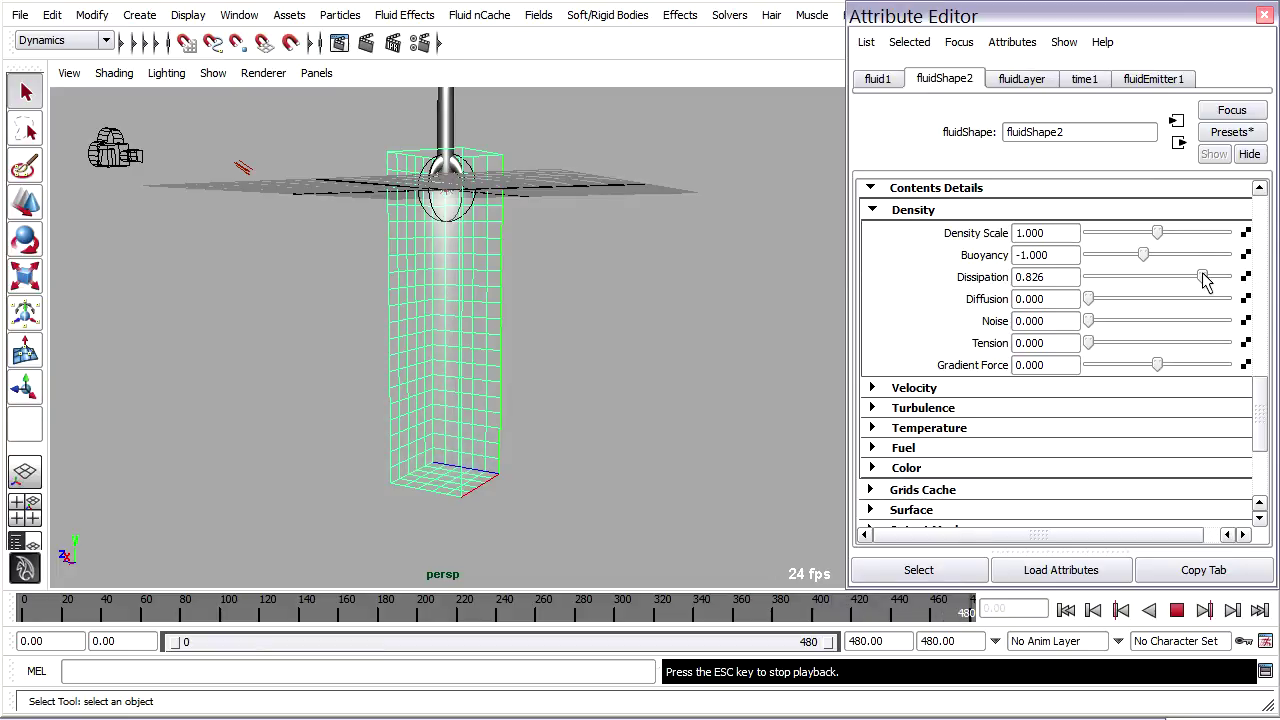
click(1177, 610)
Step: Extend the playback end time to 2400 frames
click(866, 641)
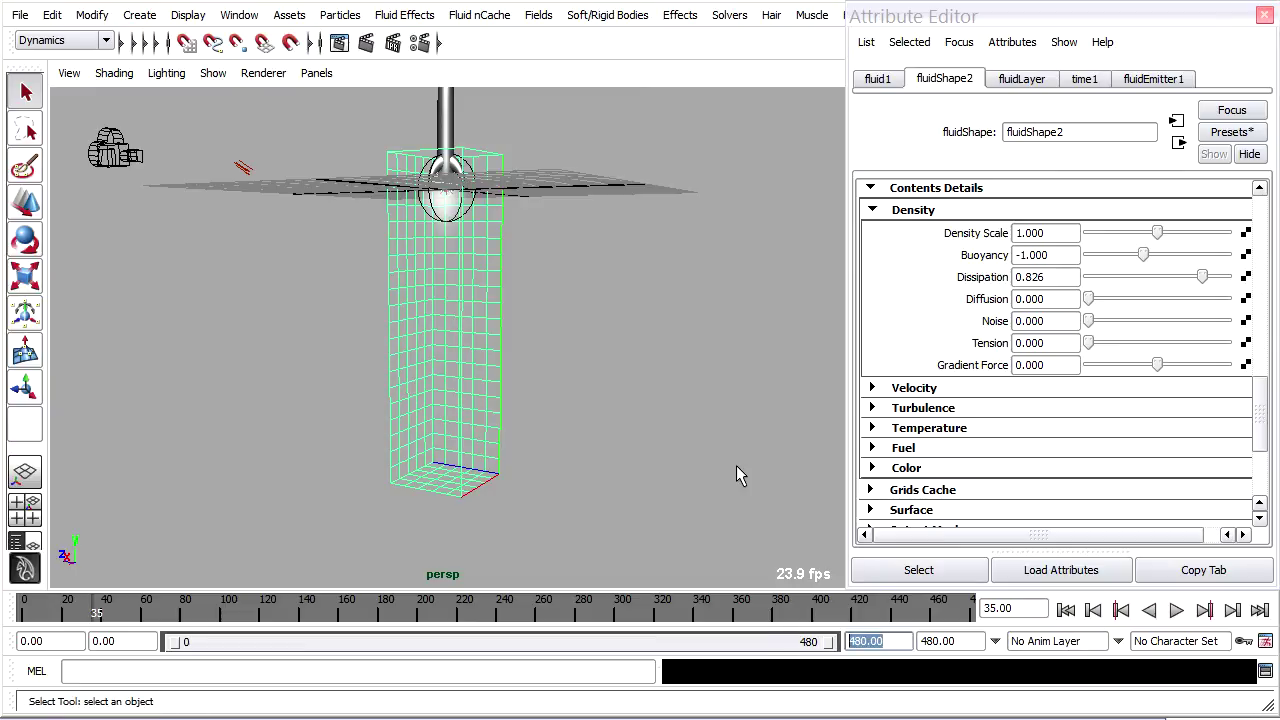
text(2400)
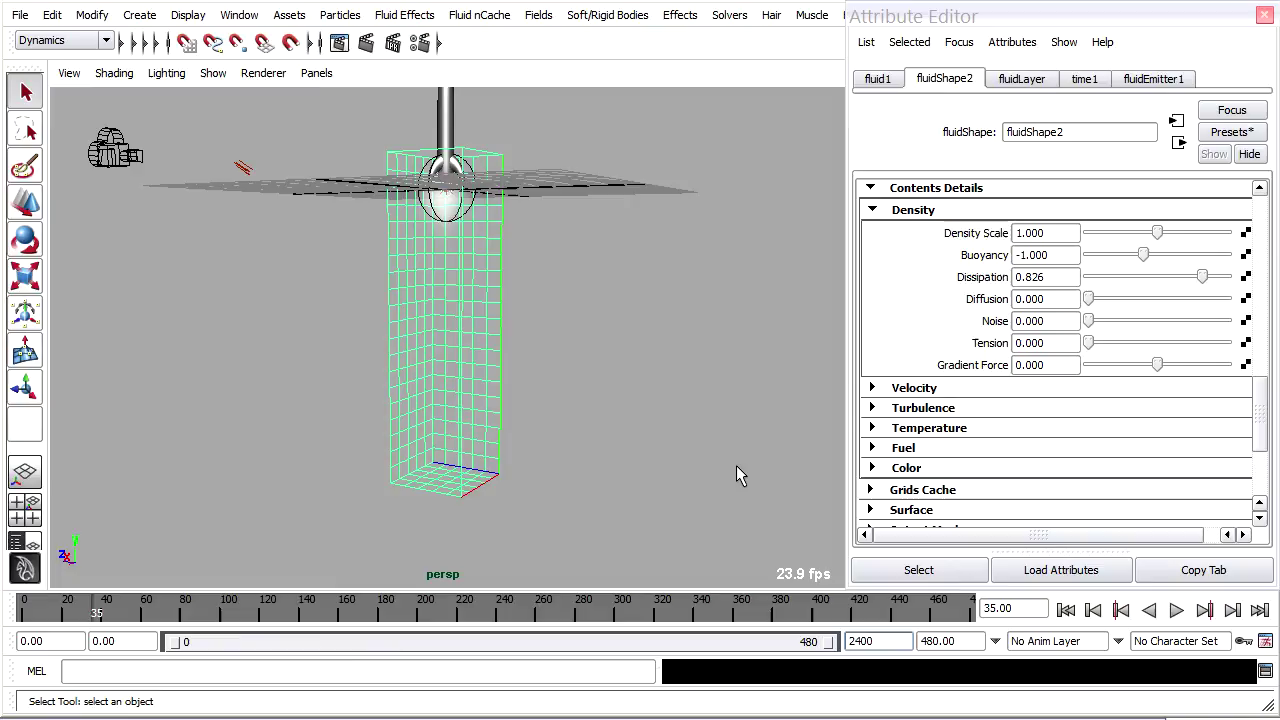
key(Return)
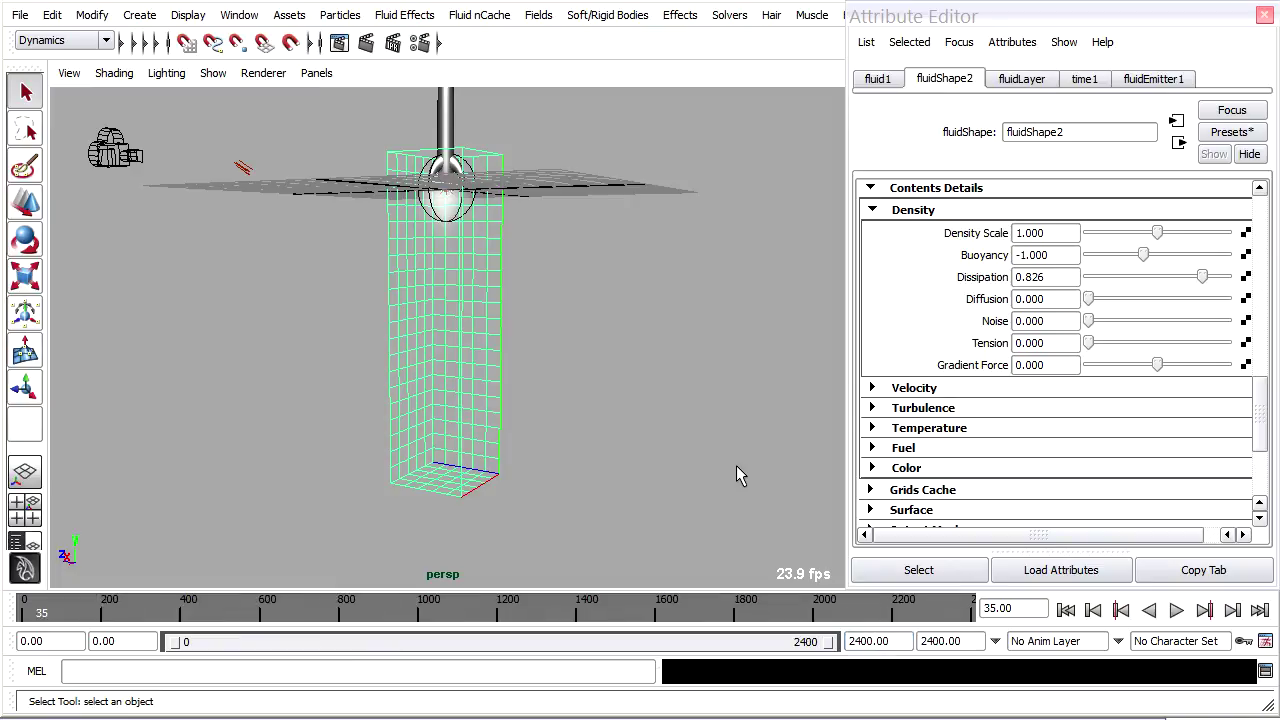
Step: Replay from the start while adjusting density Dissipation down to 0.261, then up to 0.449
click(1066, 610)
click(1176, 610)
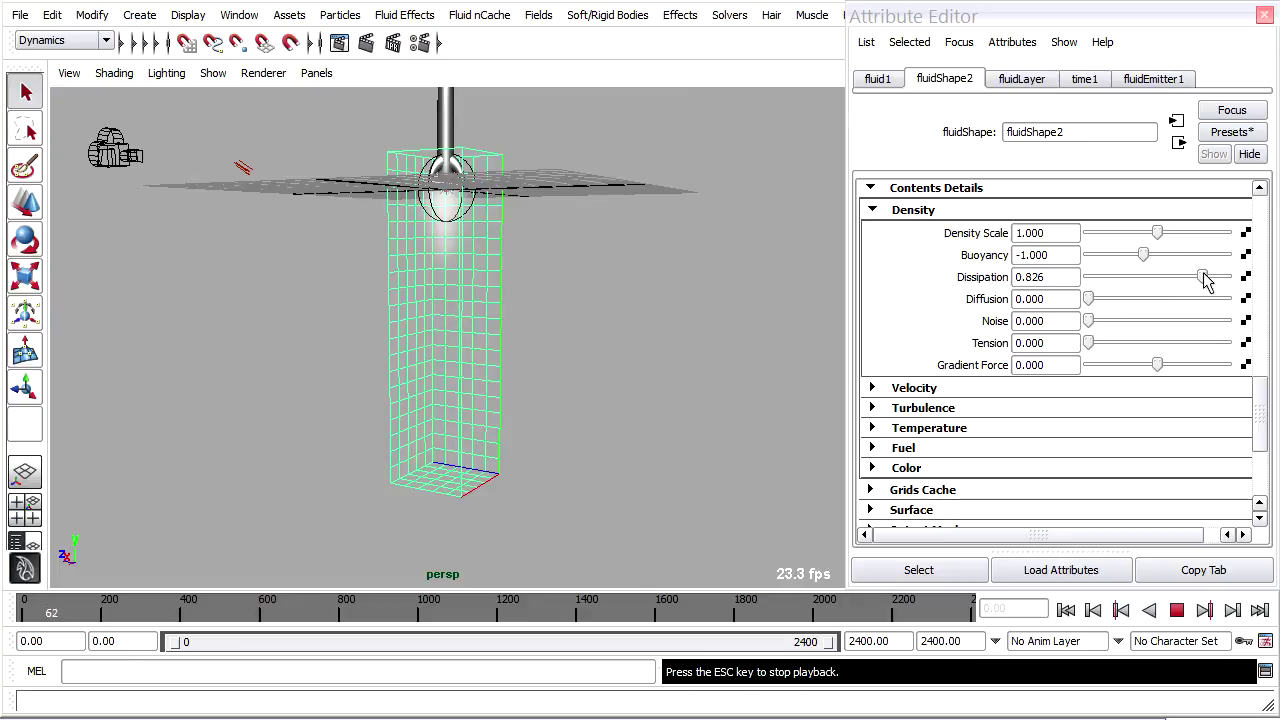
drag(1205, 280, 1150, 280)
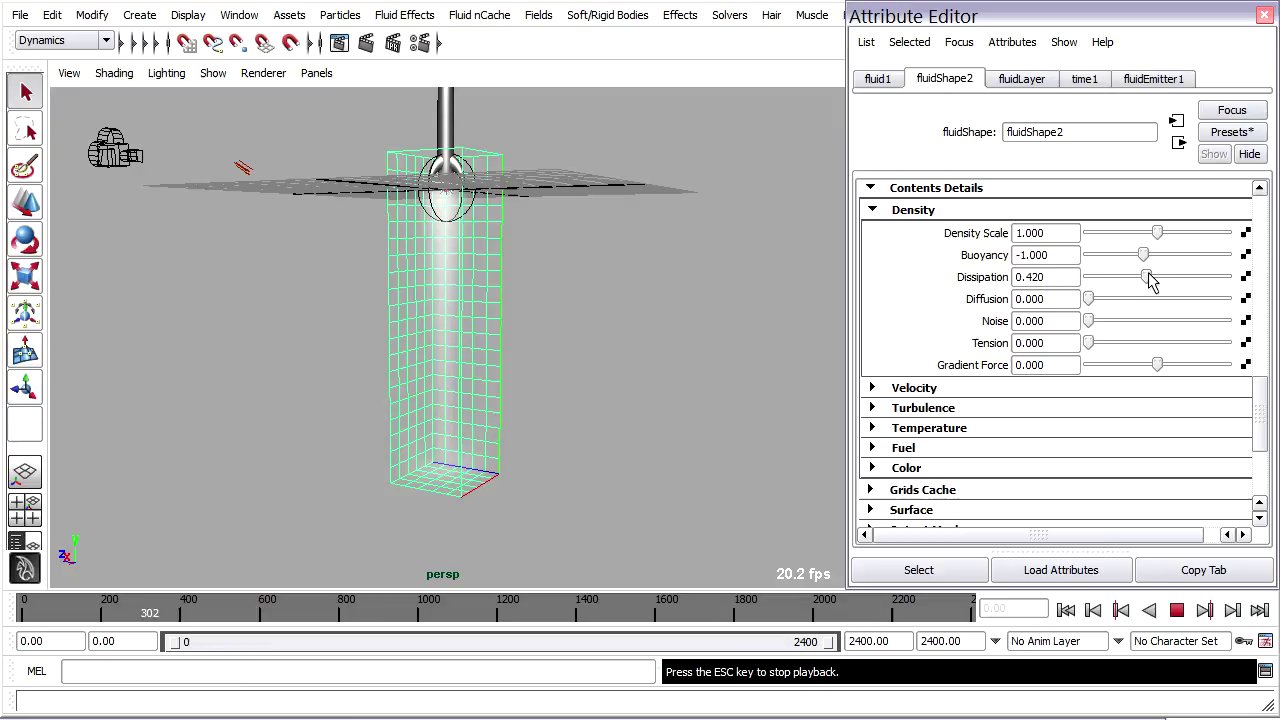
drag(1150, 280, 884, 303)
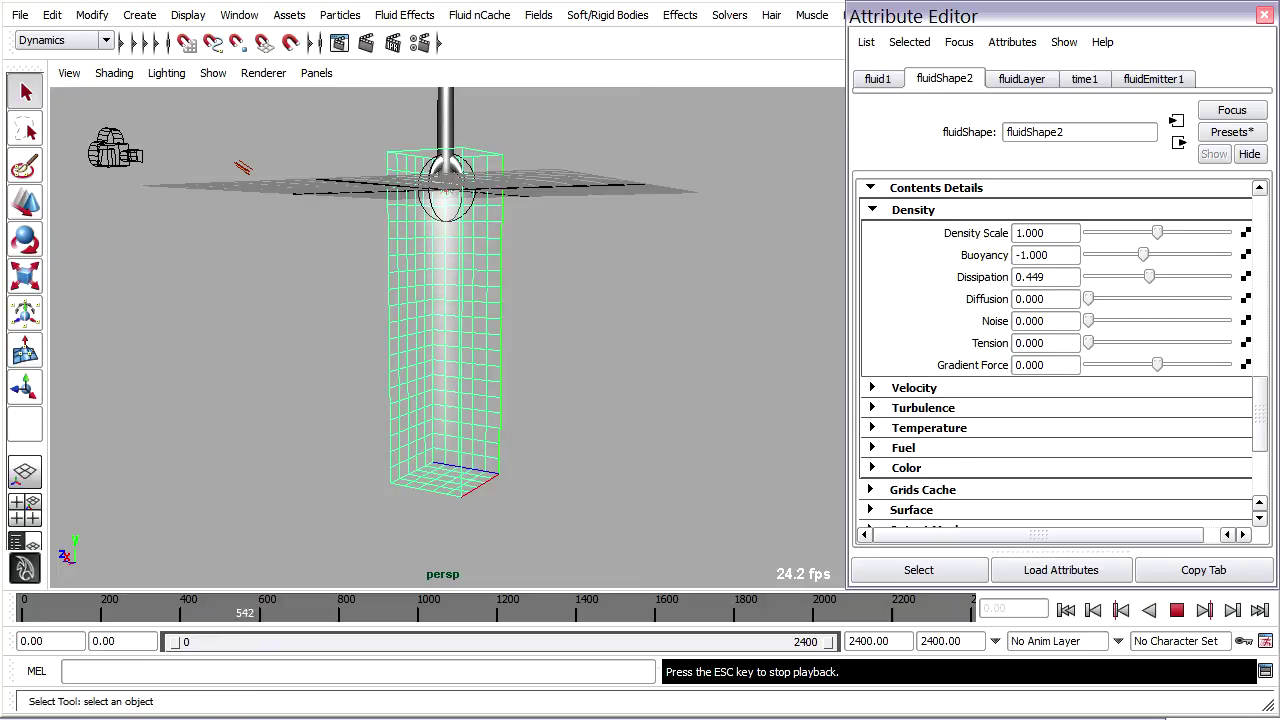
Step: Stop at frame 730, render that frame to preview the plume, and minimize Render View
click(1178, 611)
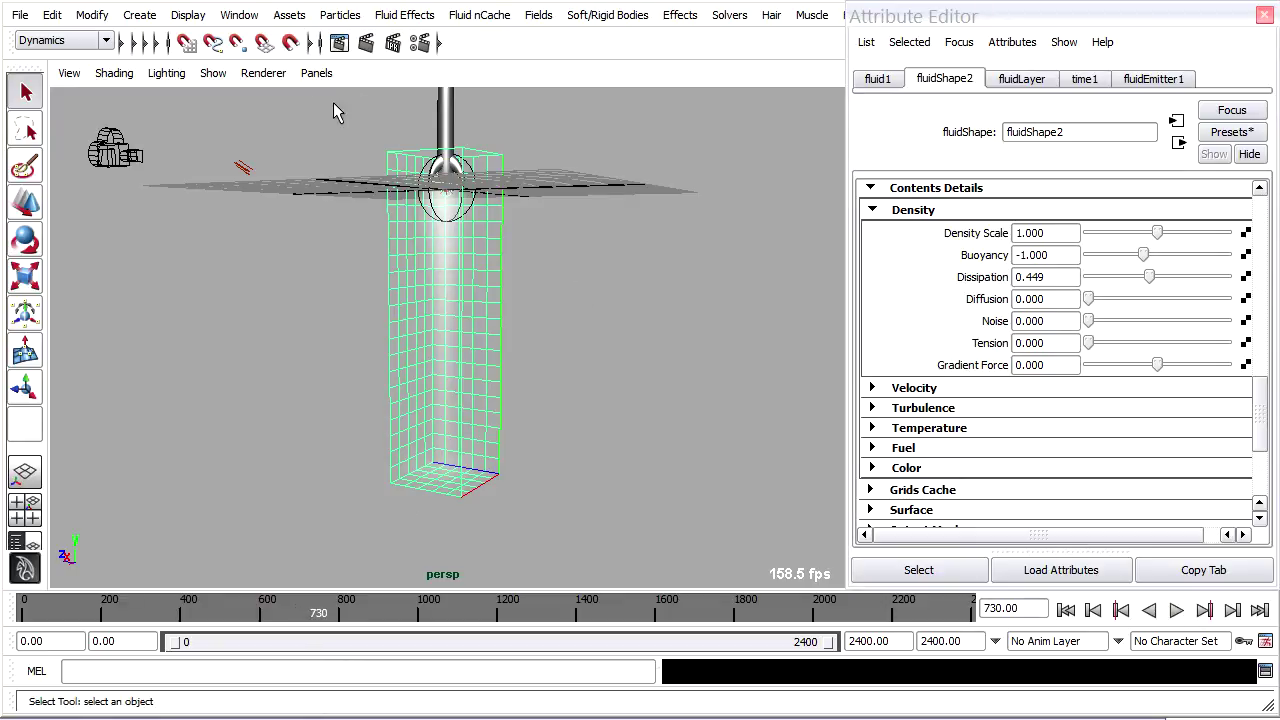
click(367, 44)
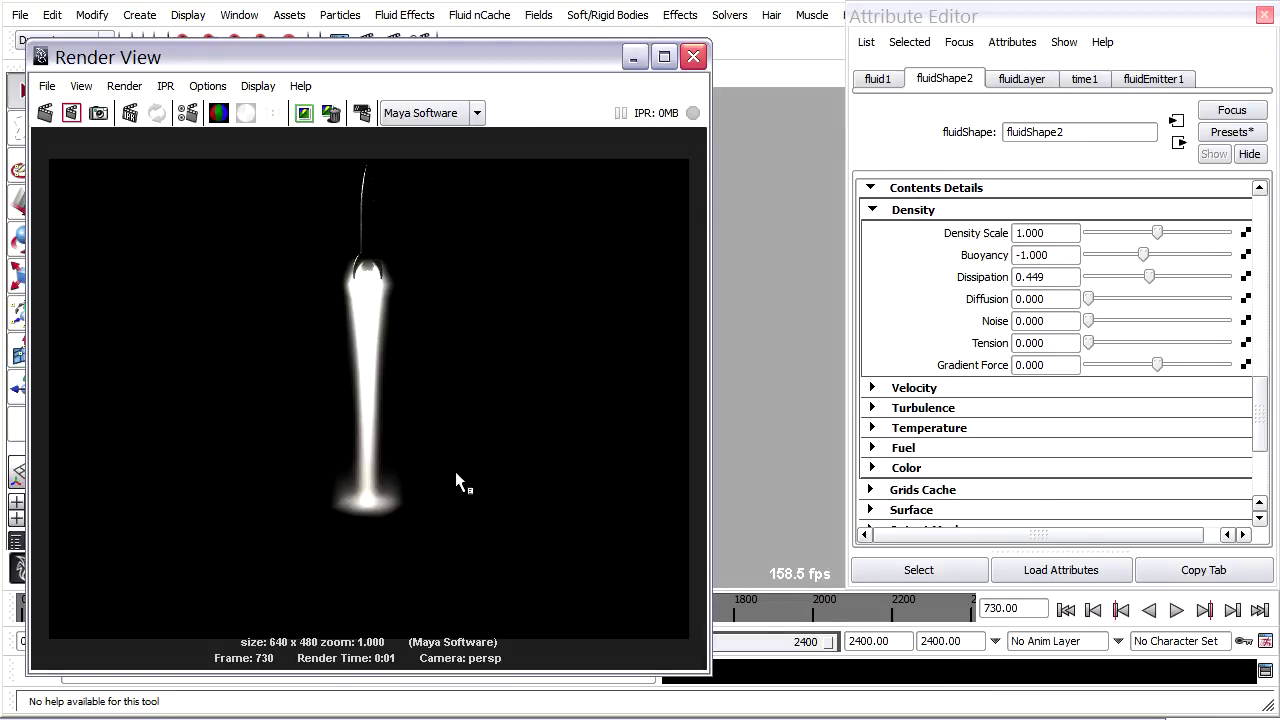
click(633, 57)
click(702, 197)
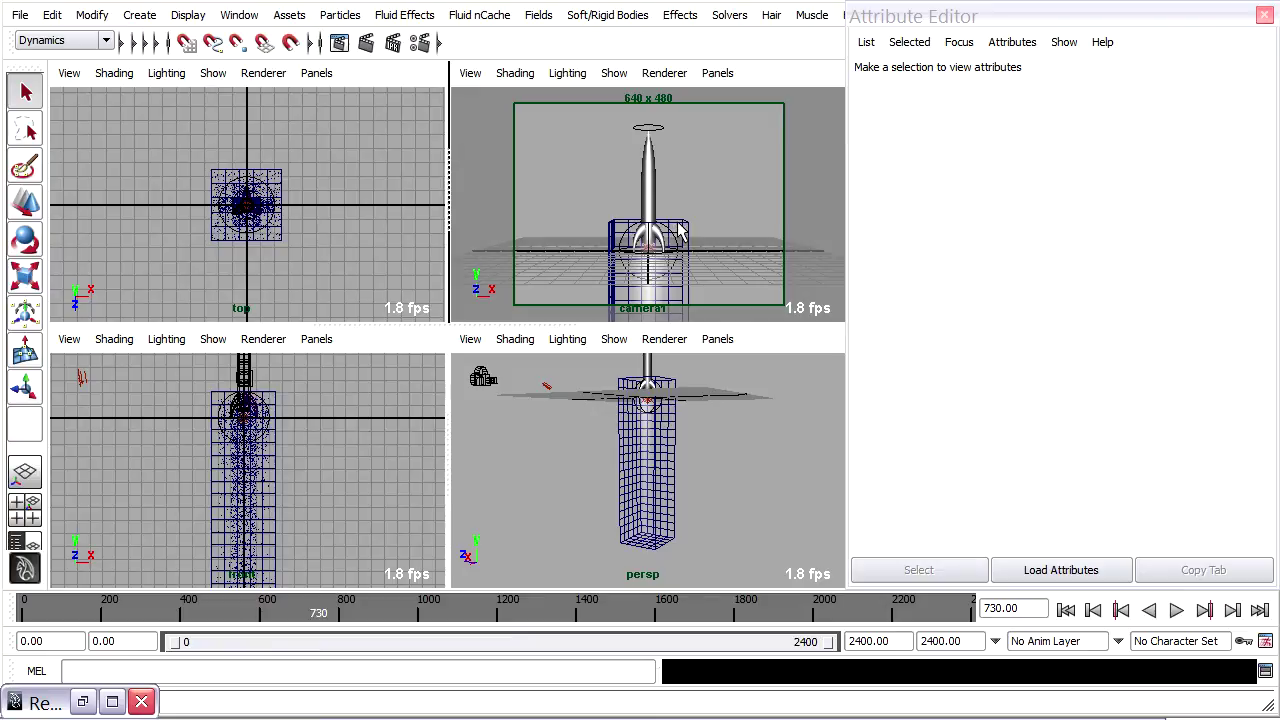
Step: Select the fluid container and set its Boundary Draw to Bounding box
click(680, 232)
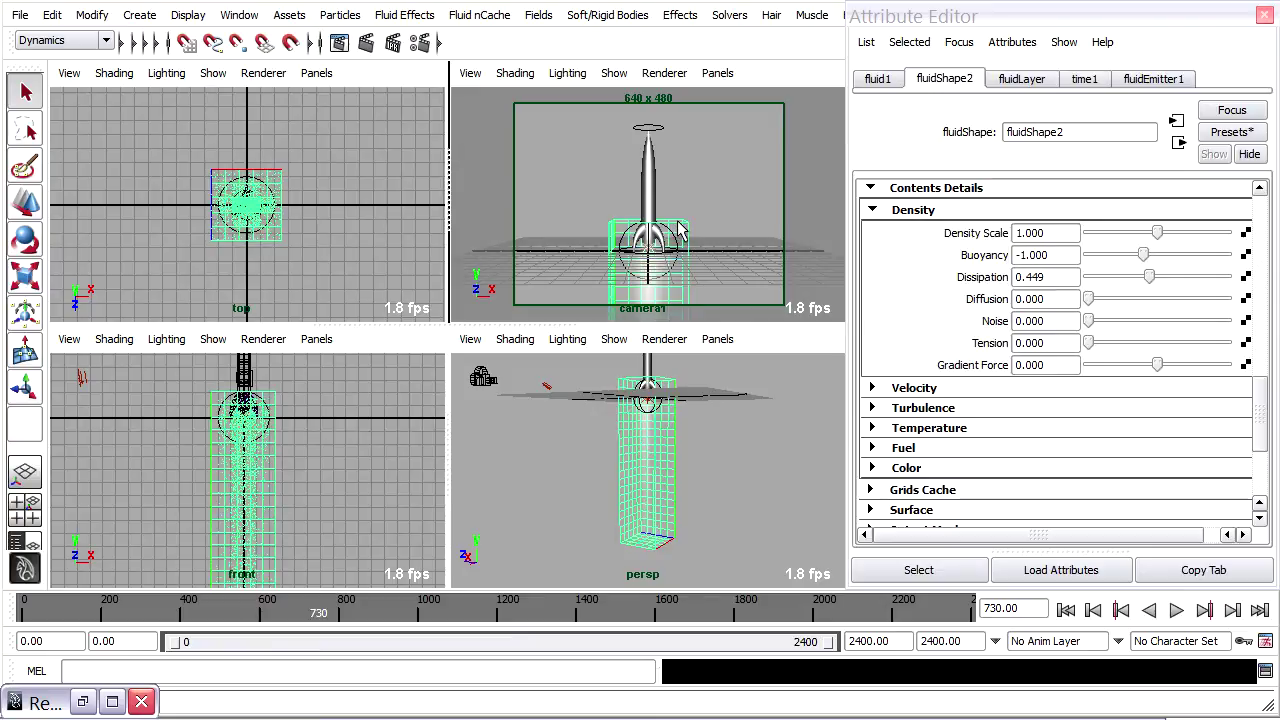
drag(1266, 420, 1261, 322)
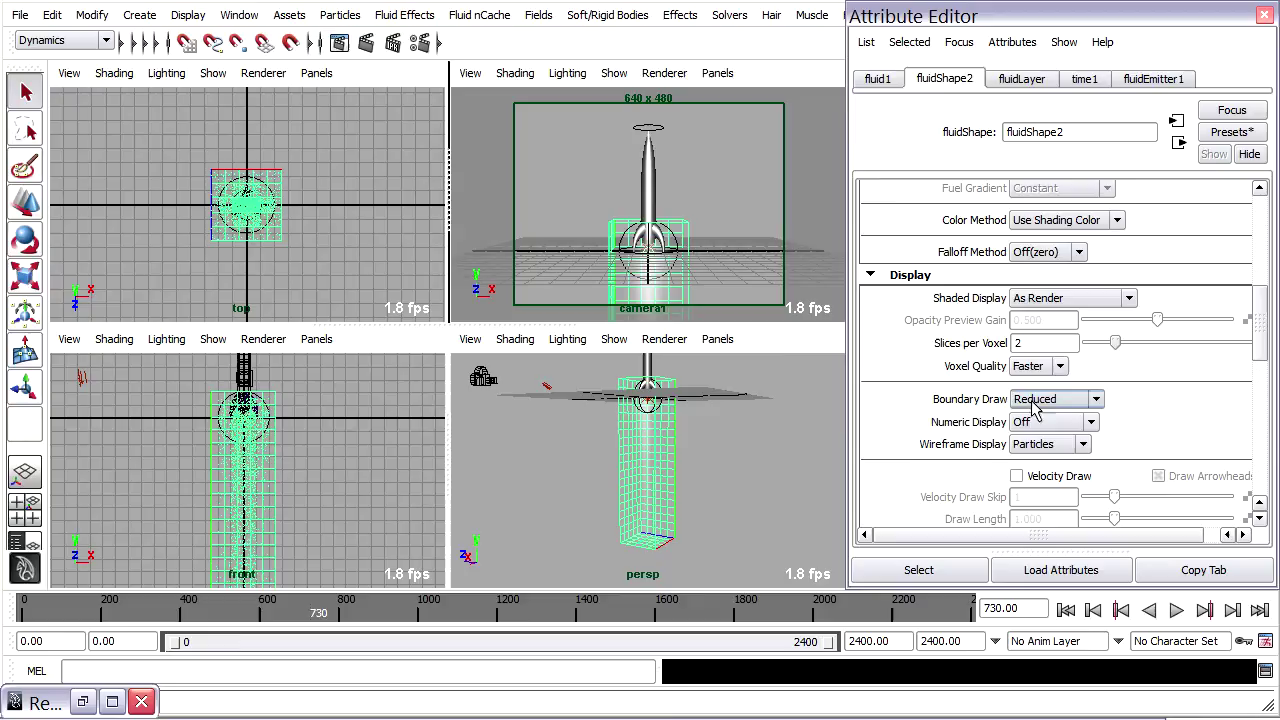
click(1078, 408)
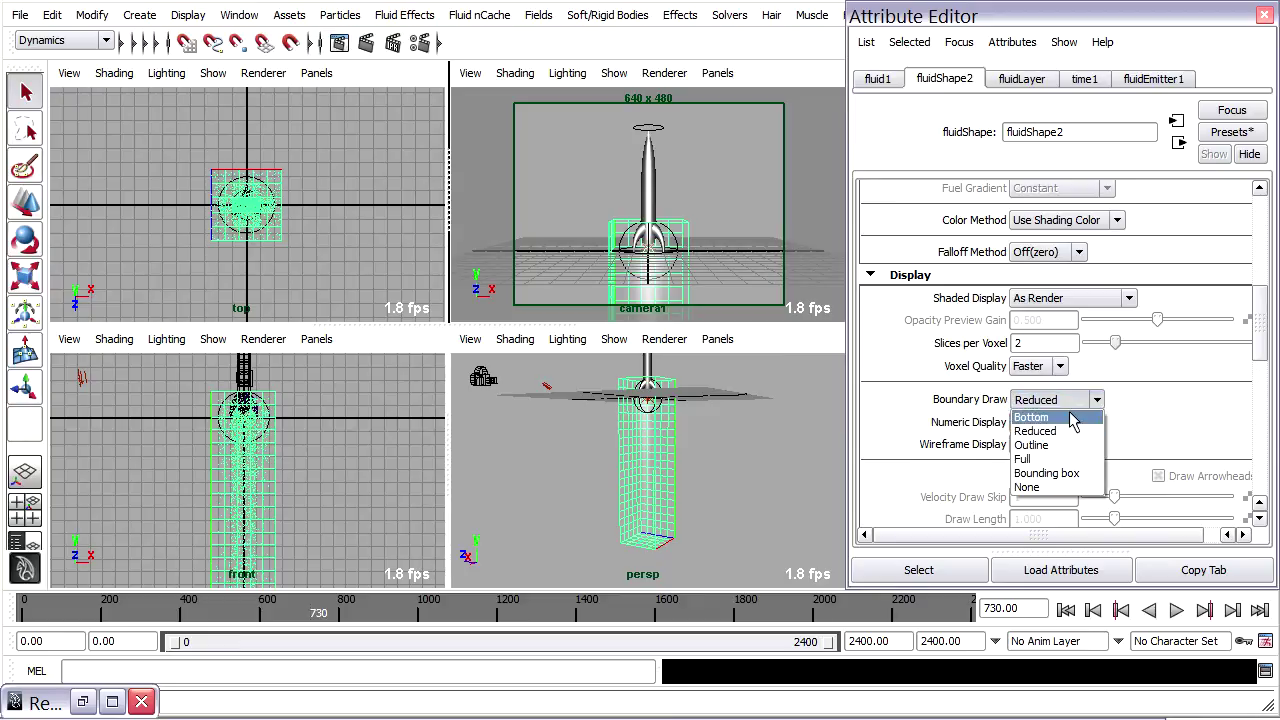
click(1090, 476)
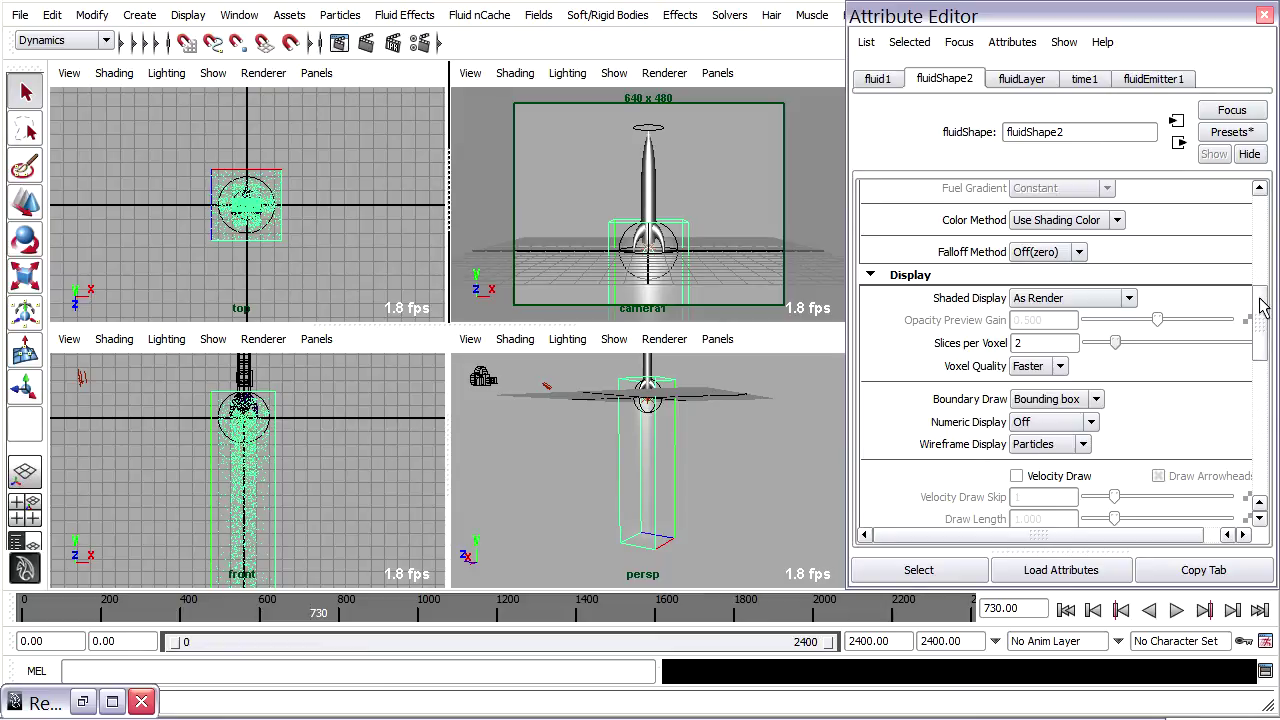
drag(1262, 307, 1271, 439)
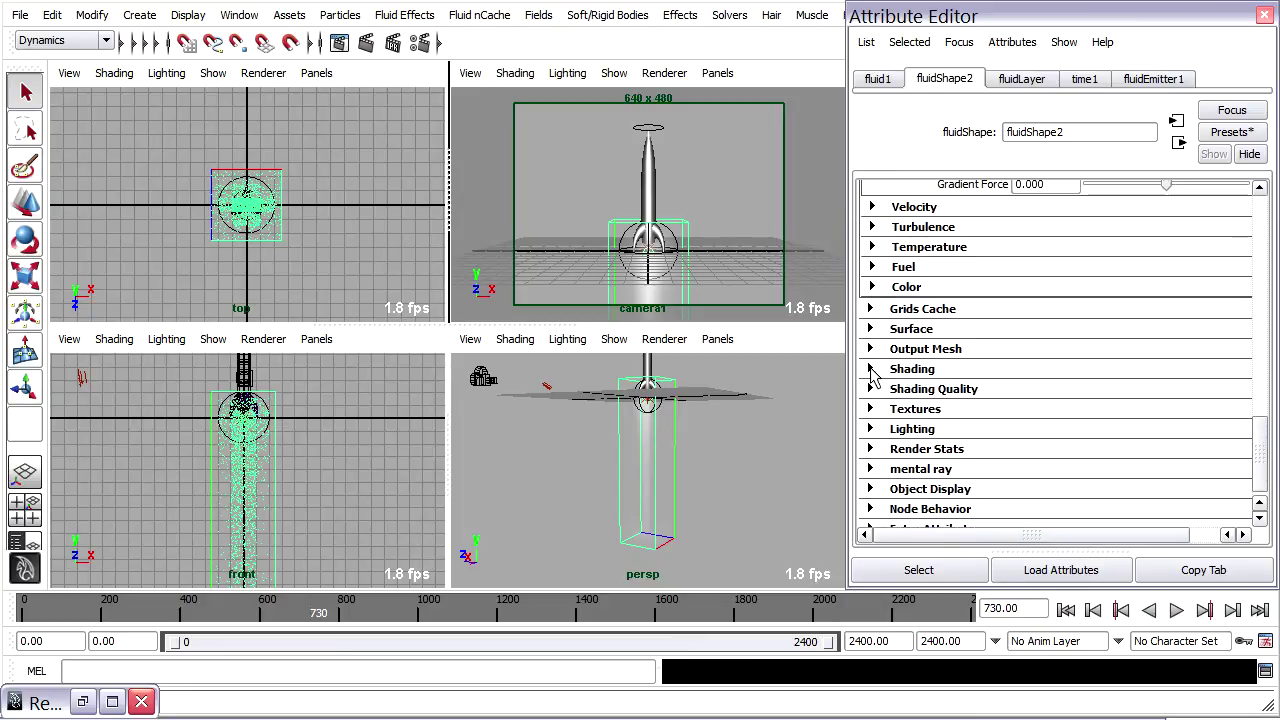
Step: Expand Shading and lower the Transparency to black for a denser plume
click(871, 369)
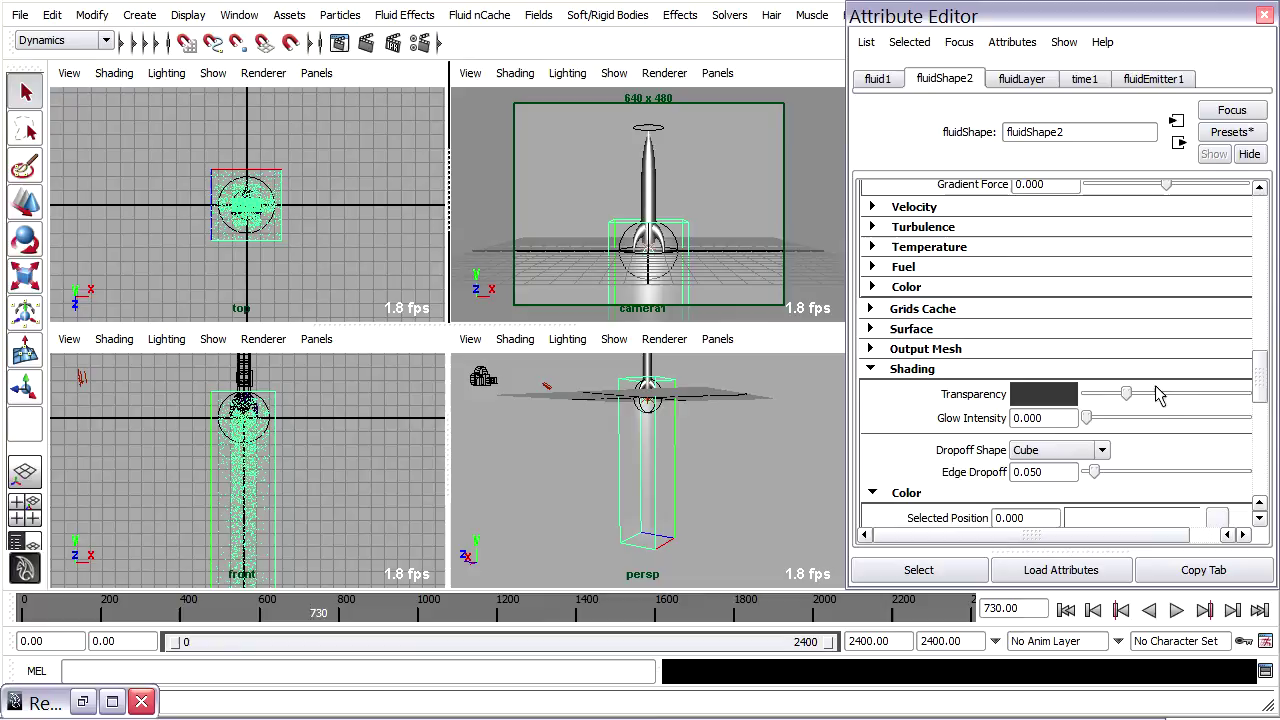
drag(1264, 381, 1266, 403)
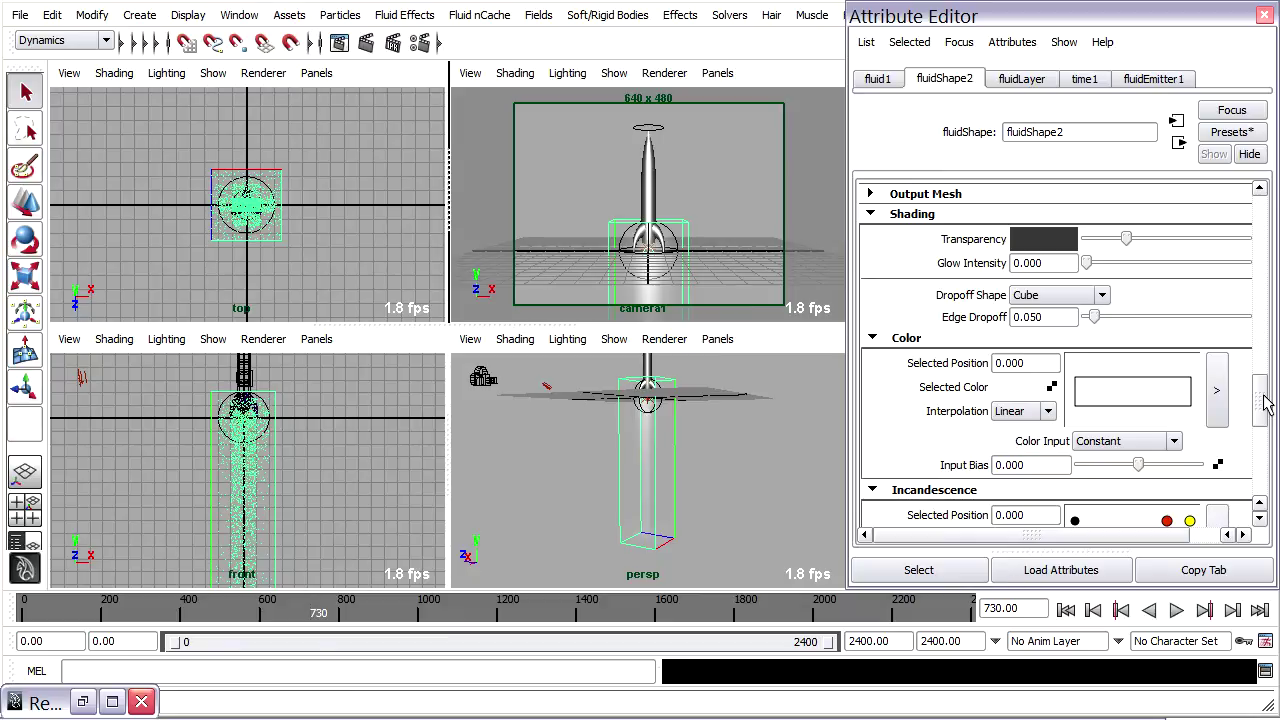
scroll(1266, 402, down, 2)
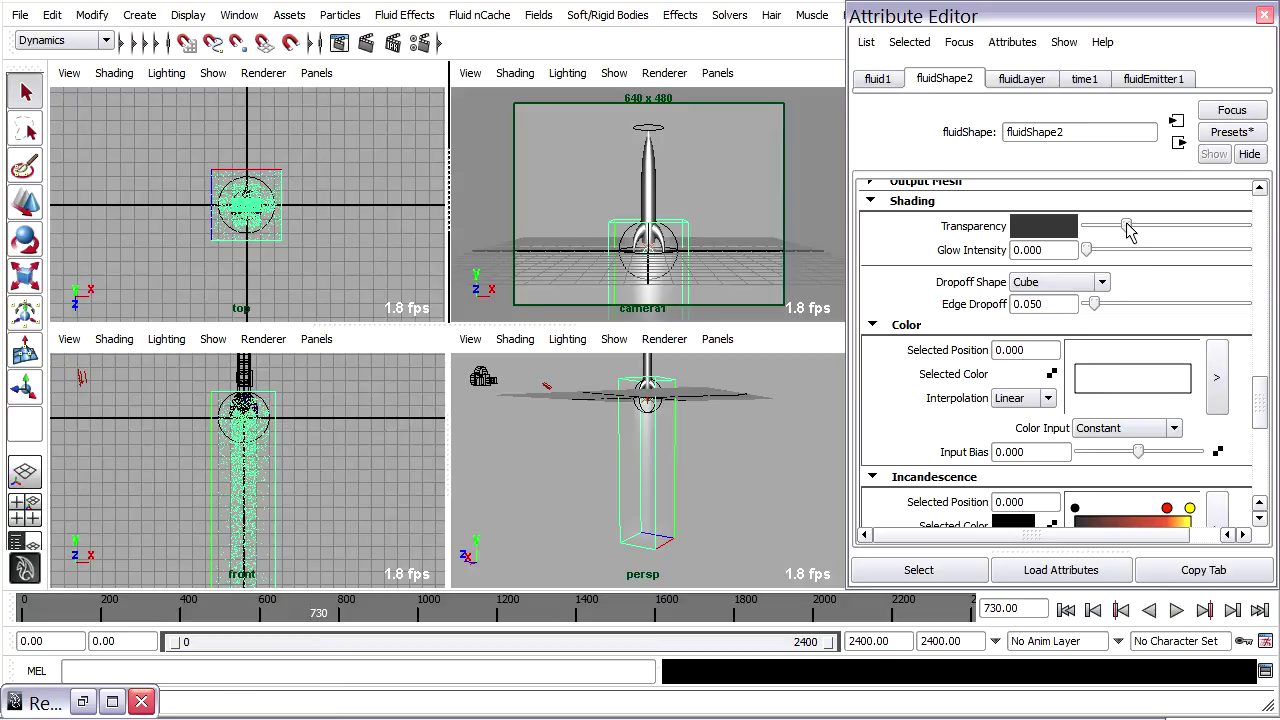
drag(1127, 230, 1086, 229)
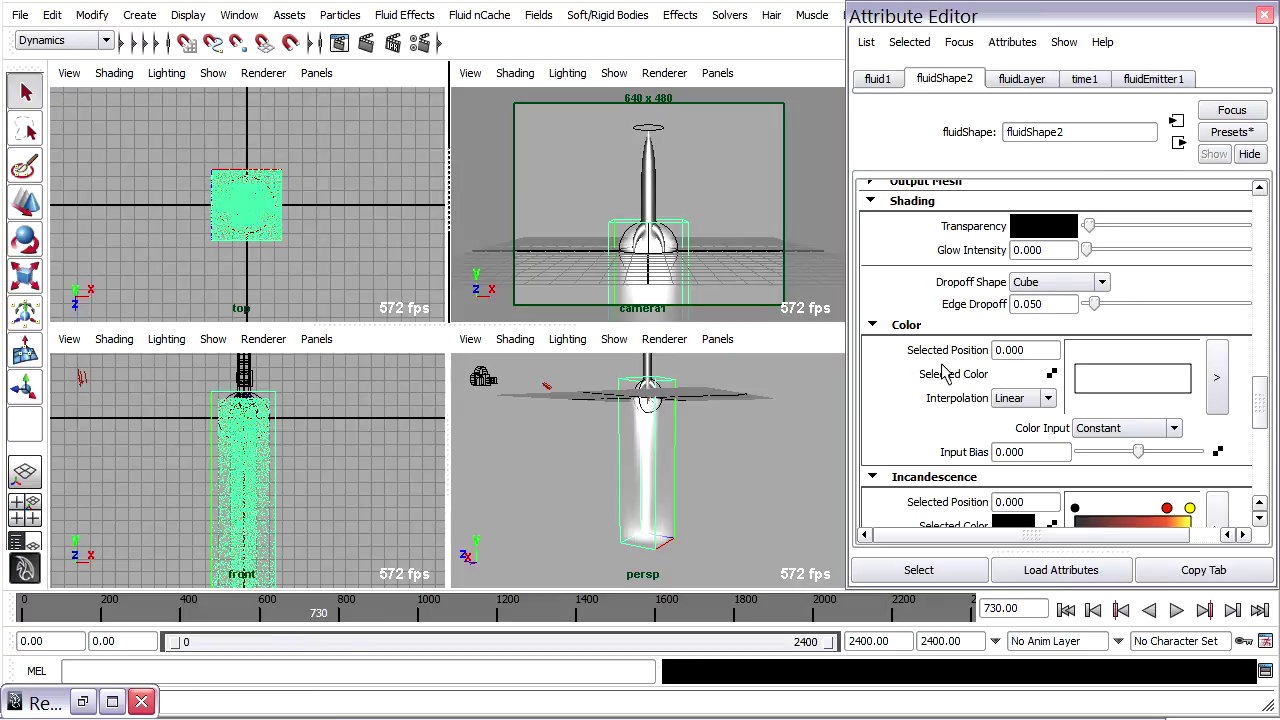
click(757, 443)
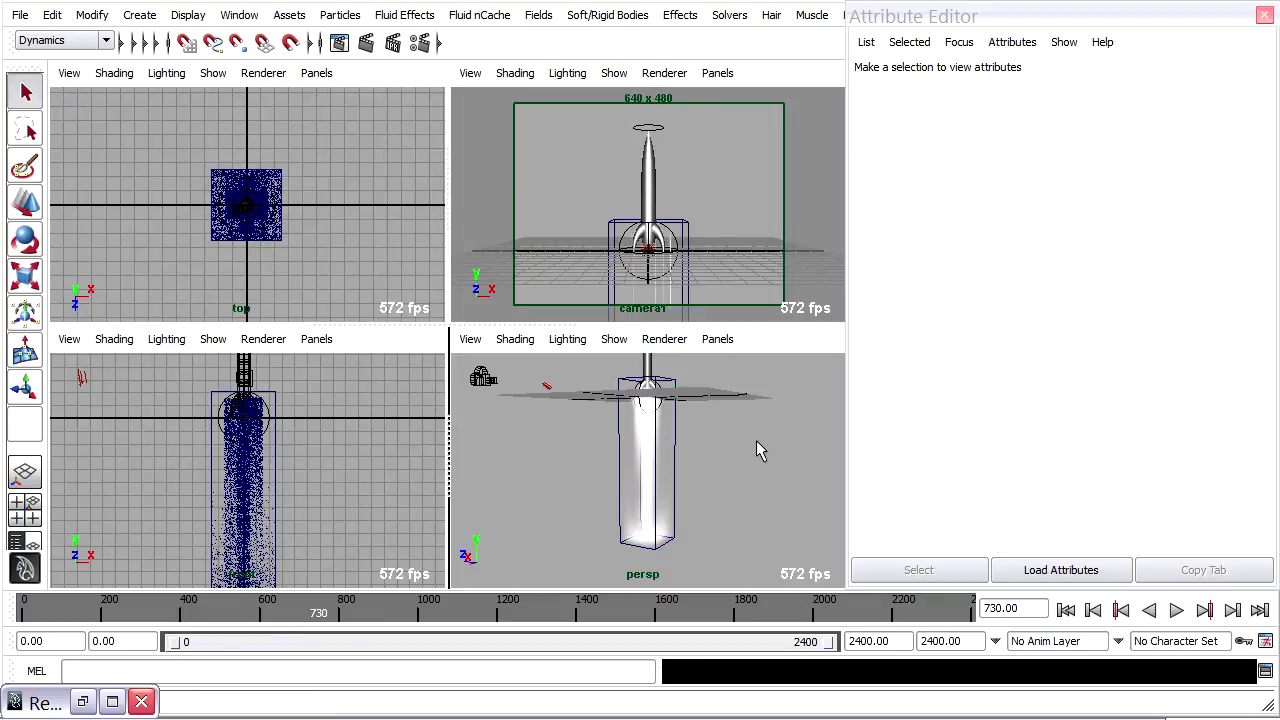
Step: In a maximized perspective view, set fluidShape2's shading Color to black (RGB 0, 0, 0)
key(space)
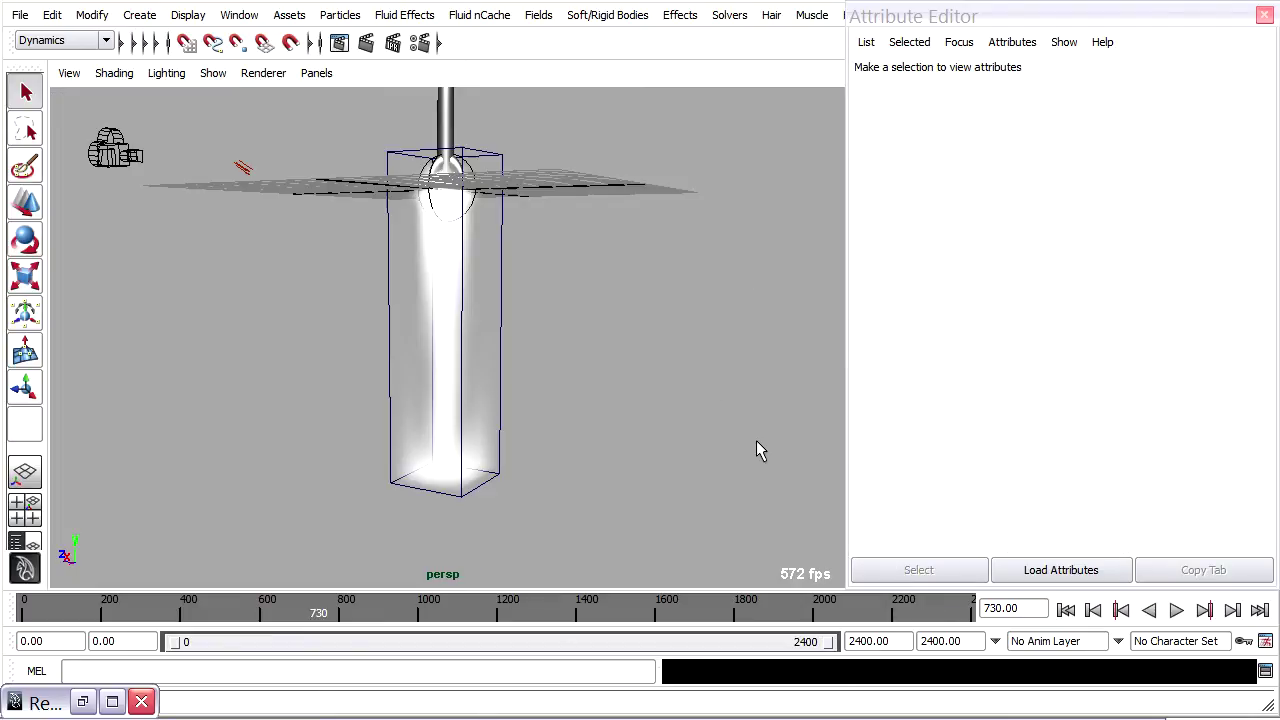
click(500, 345)
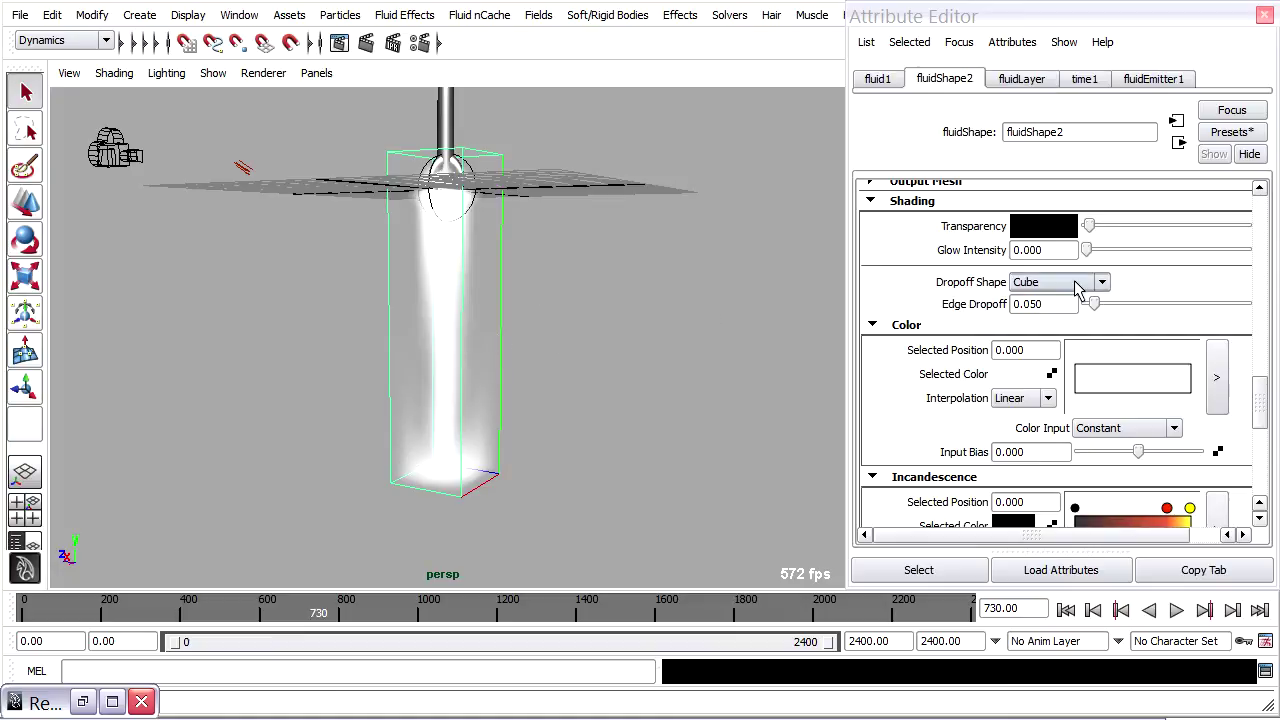
drag(1266, 391, 1268, 415)
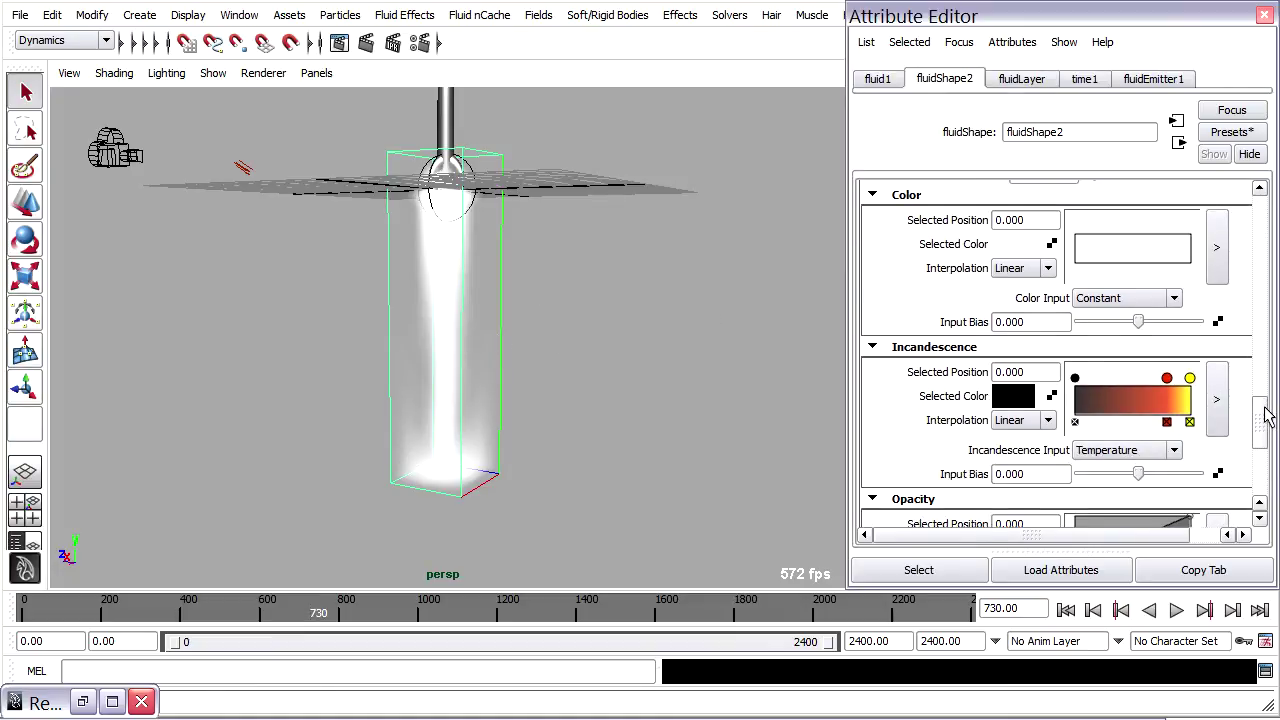
click(1012, 248)
click(1048, 204)
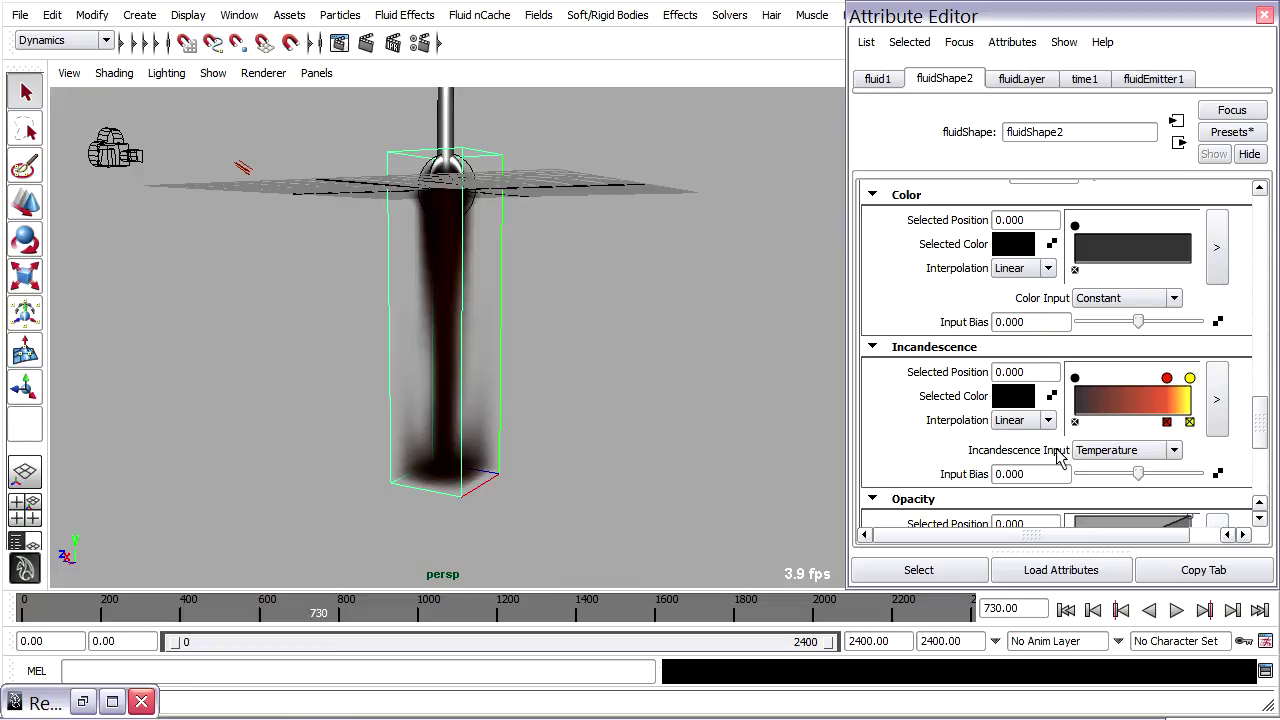
Step: Drive incandescence by Y Gradient, with the red ramp point at 0.513 and Input Bias -0.042
click(1175, 451)
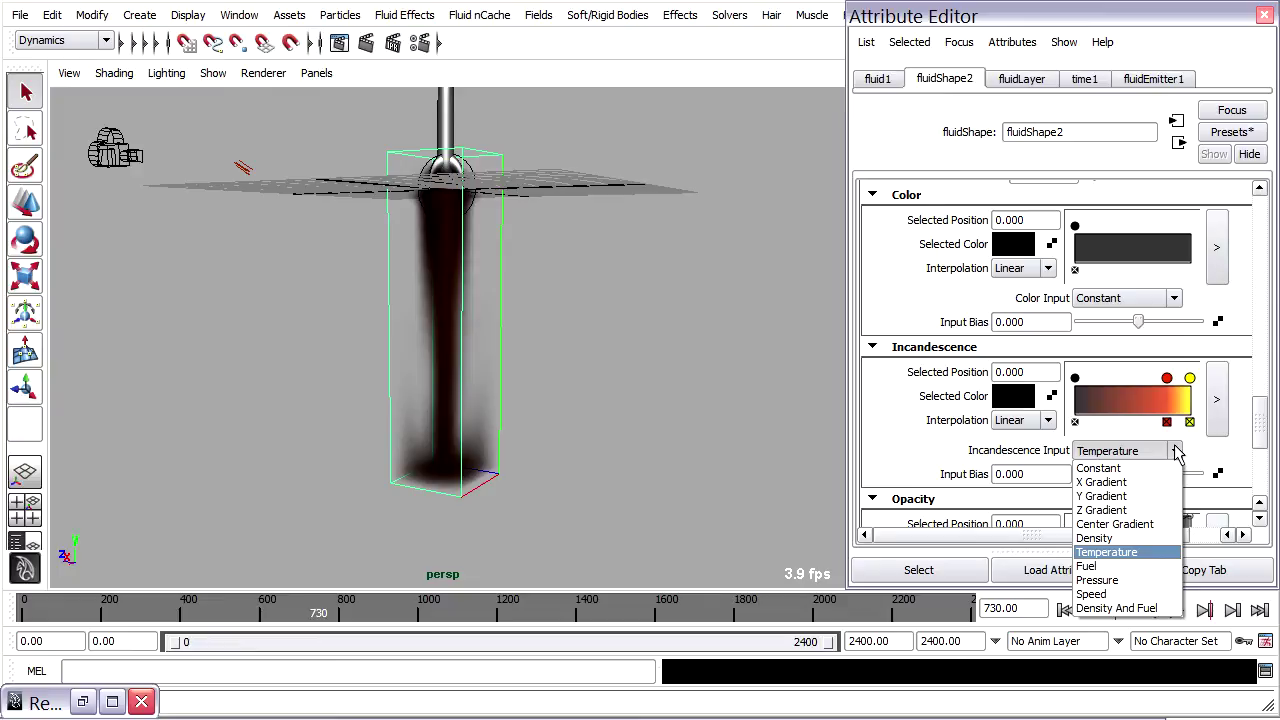
click(1140, 497)
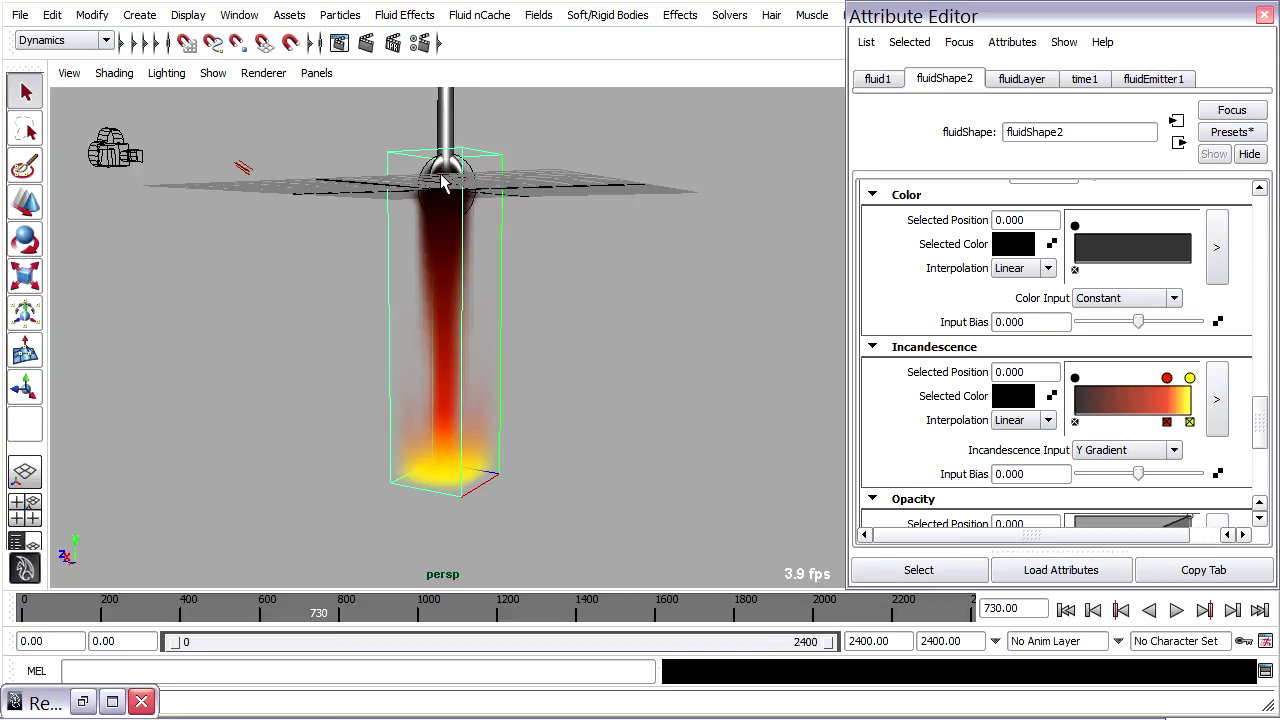
mouse_move(1166, 378)
mouse_down()
mouse_move(1126, 381)
mouse_move(1150, 381)
mouse_move(1128, 381)
mouse_move(1136, 390)
mouse_up()
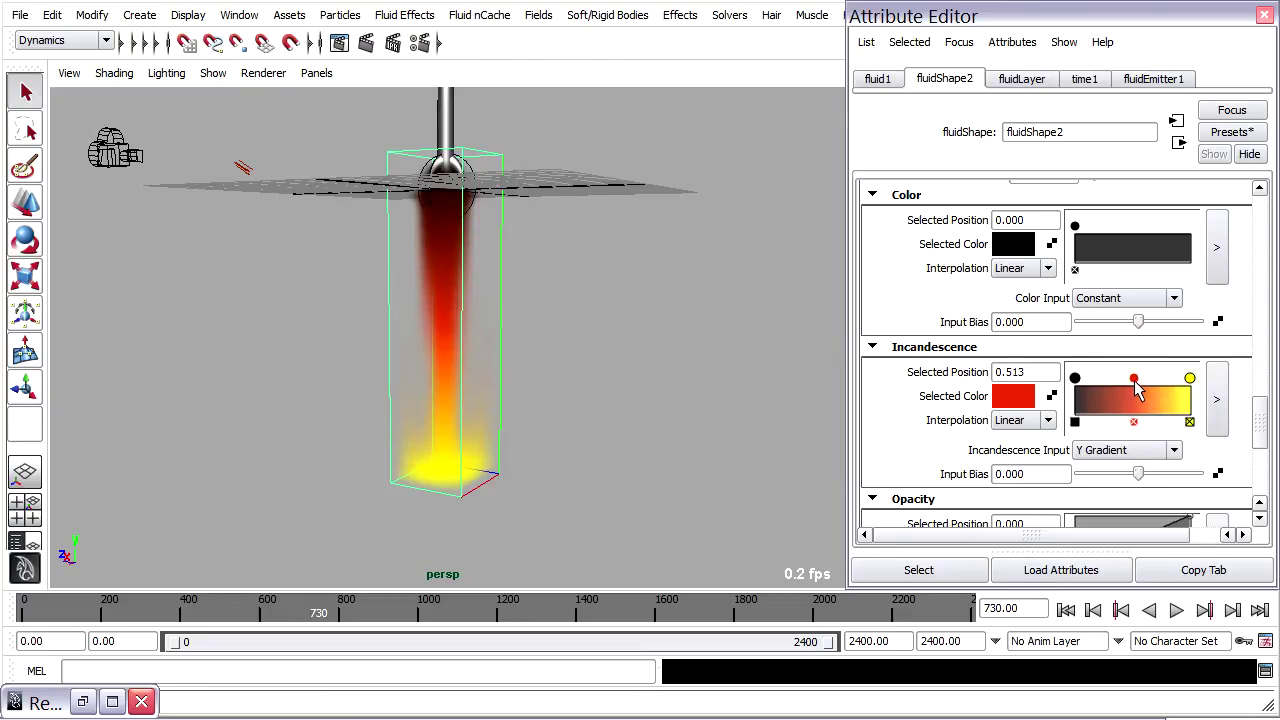
click(1140, 478)
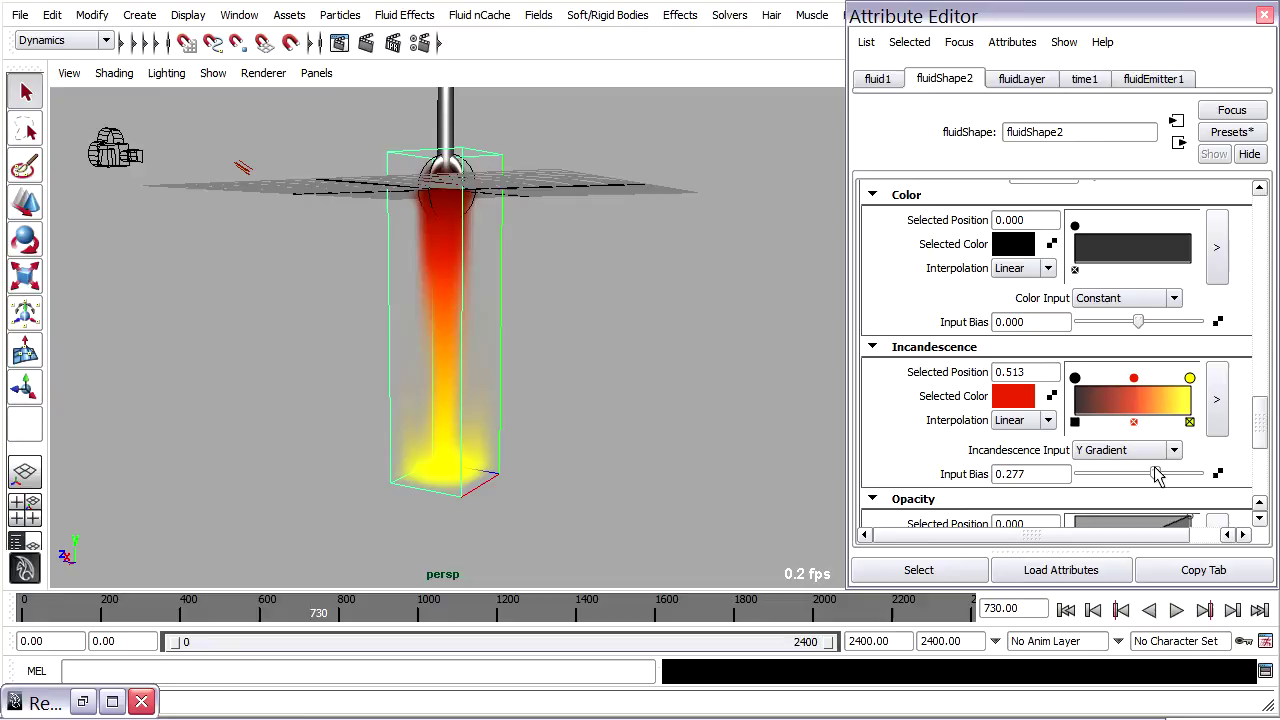
mouse_move(1157, 474)
mouse_down()
mouse_move(1103, 477)
mouse_move(1140, 477)
mouse_up()
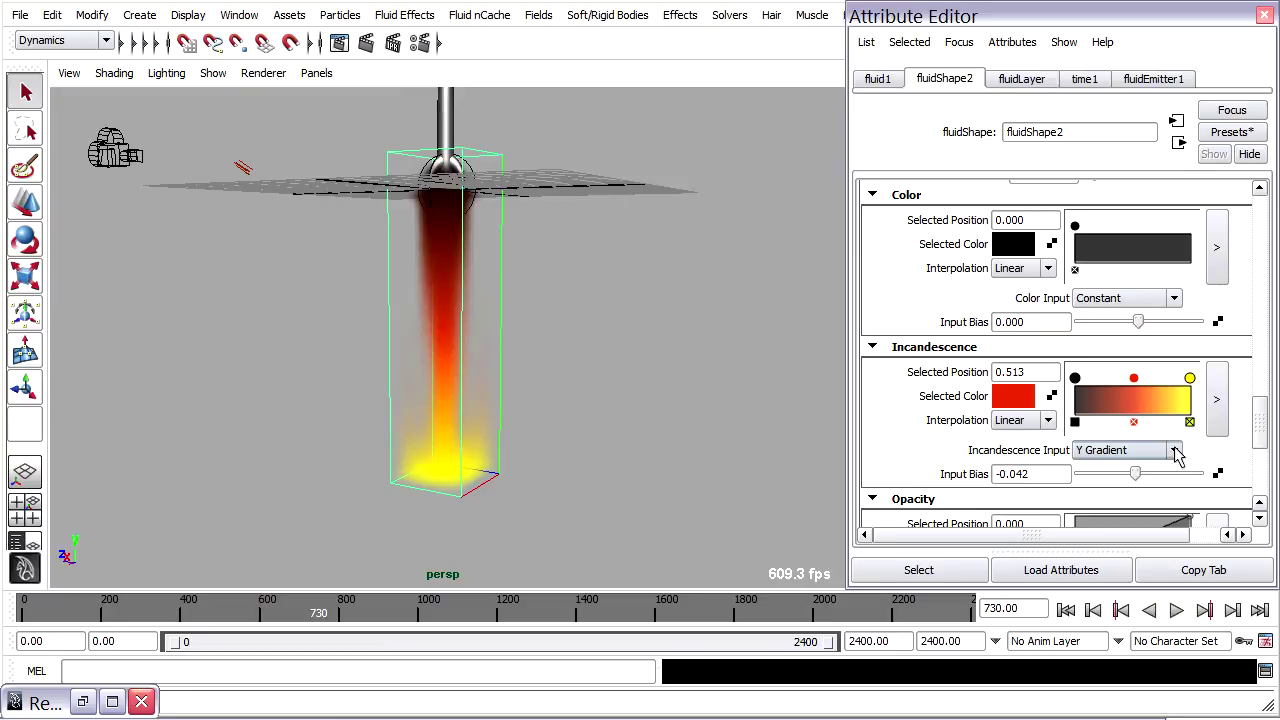
click(1175, 452)
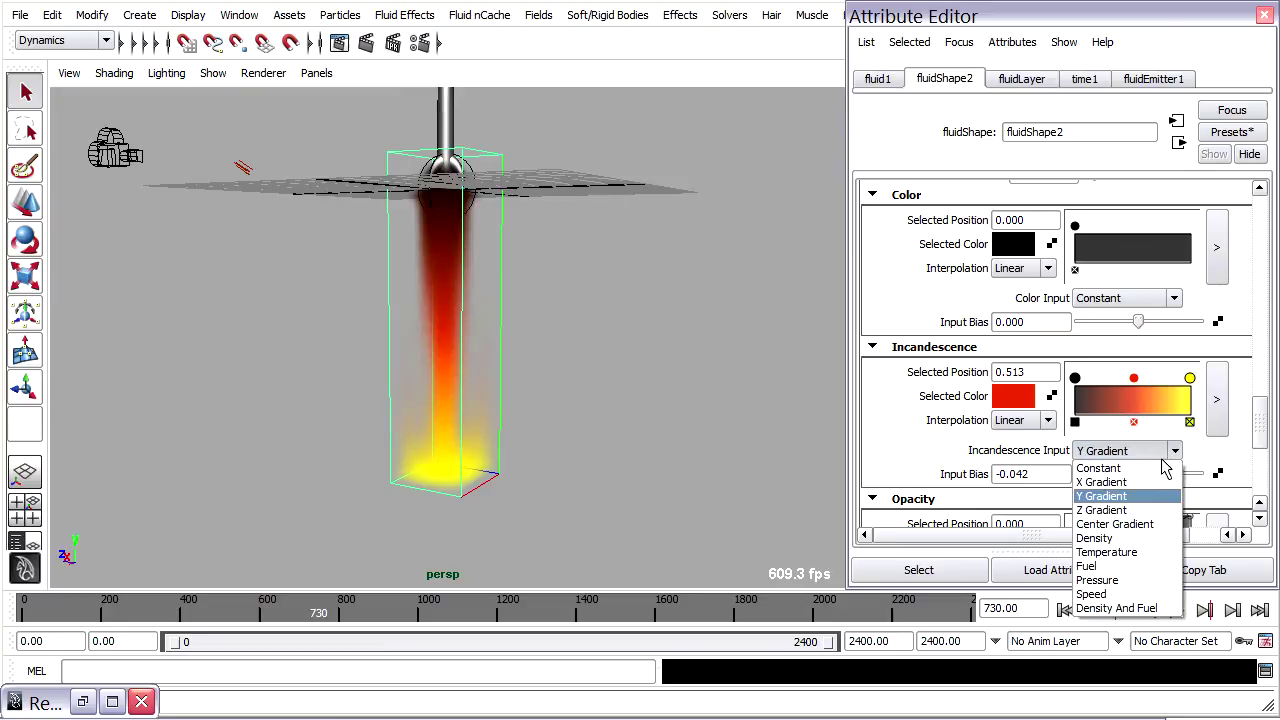
Step: Drive incandescence by Temperature with Input Bias 0.328, red at 0.217 and yellow at 0.609
click(1117, 548)
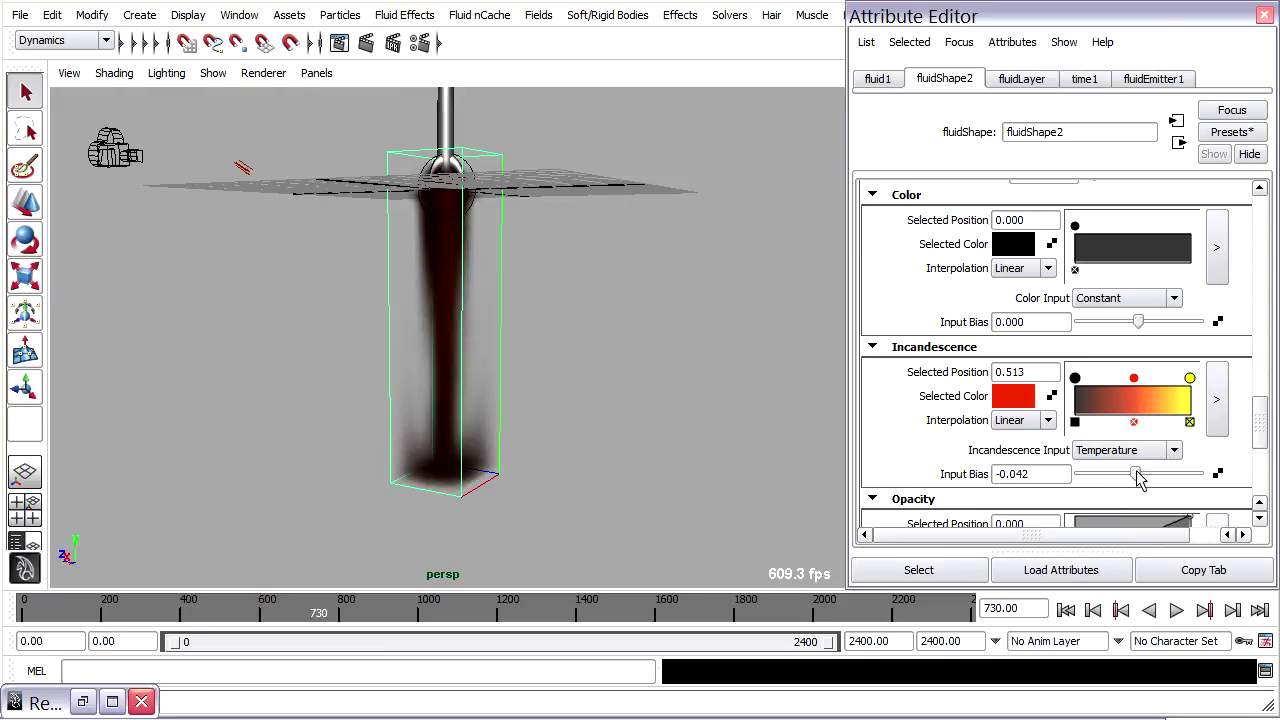
drag(1137, 474, 1160, 478)
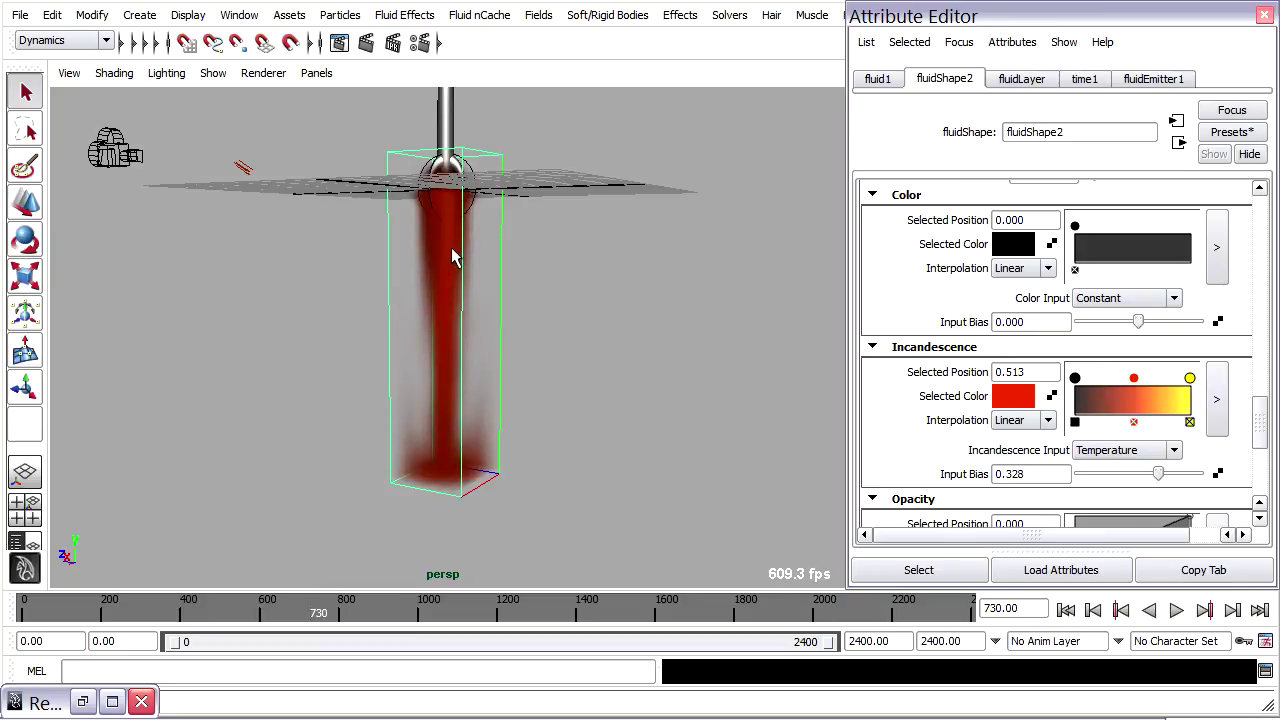
drag(1136, 388, 1107, 388)
click(1190, 380)
drag(1192, 388, 1071, 385)
click(1076, 383)
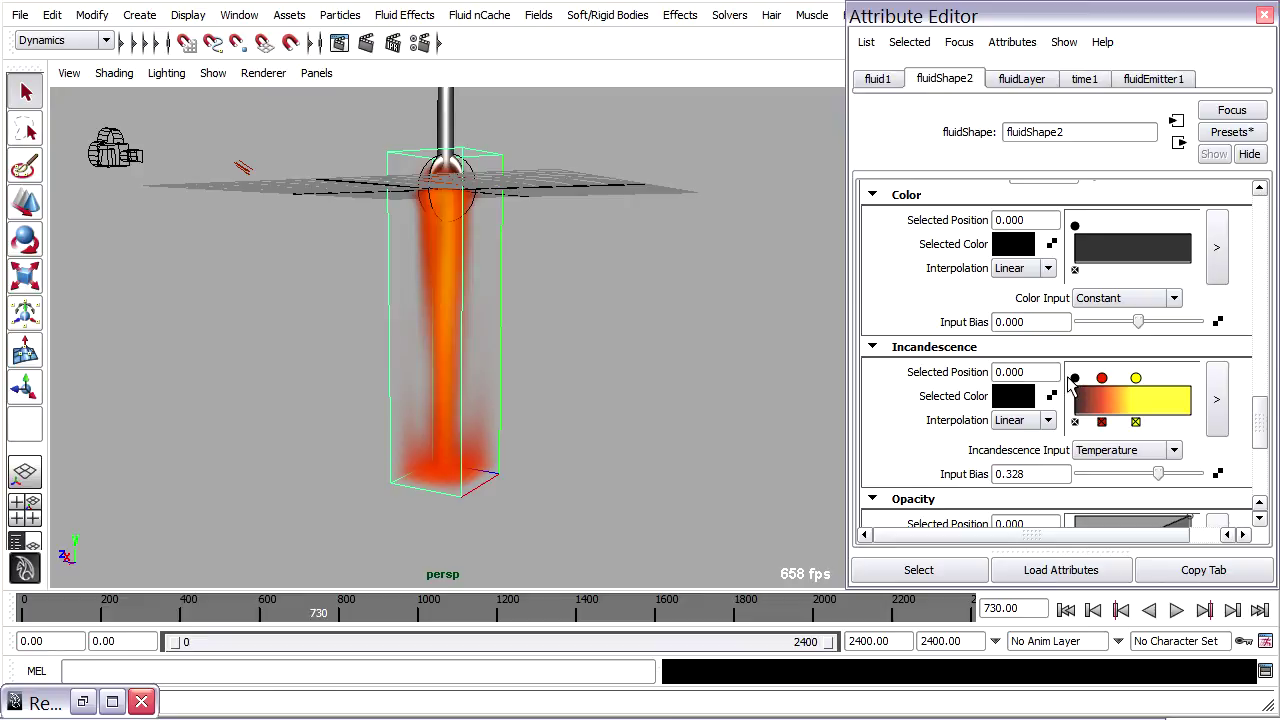
click(366, 44)
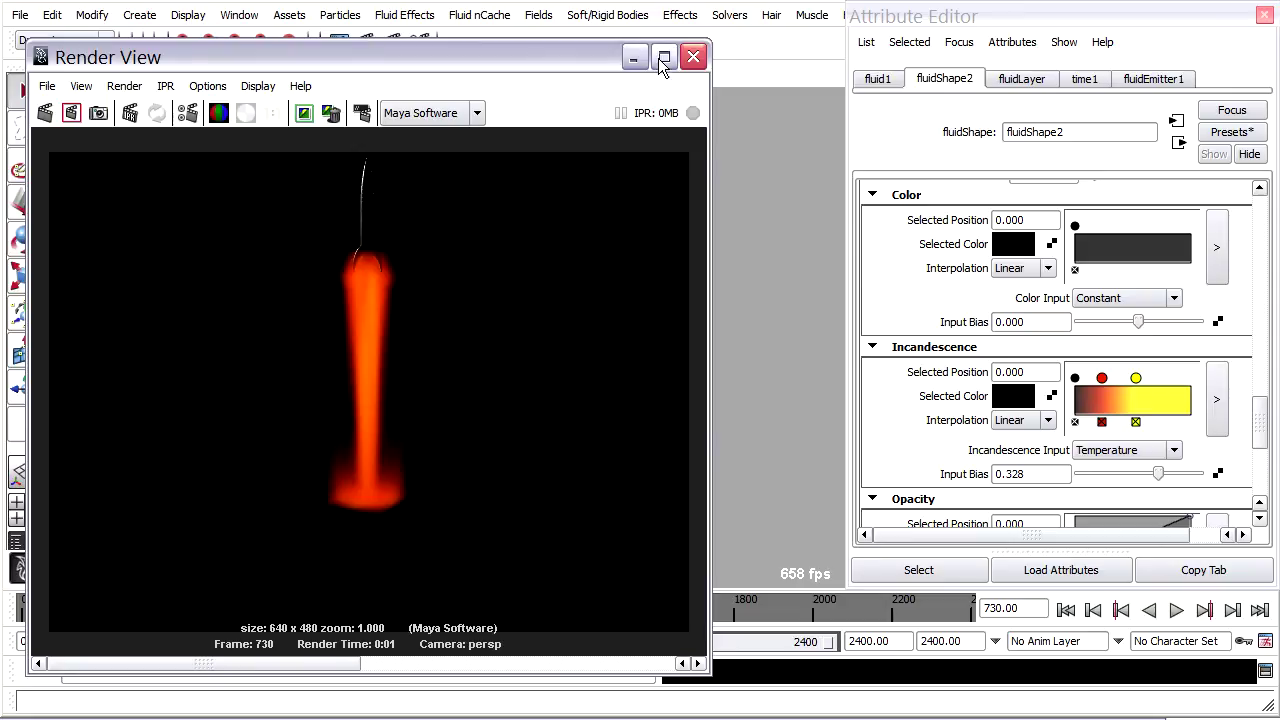
drag(537, 58, 995, 52)
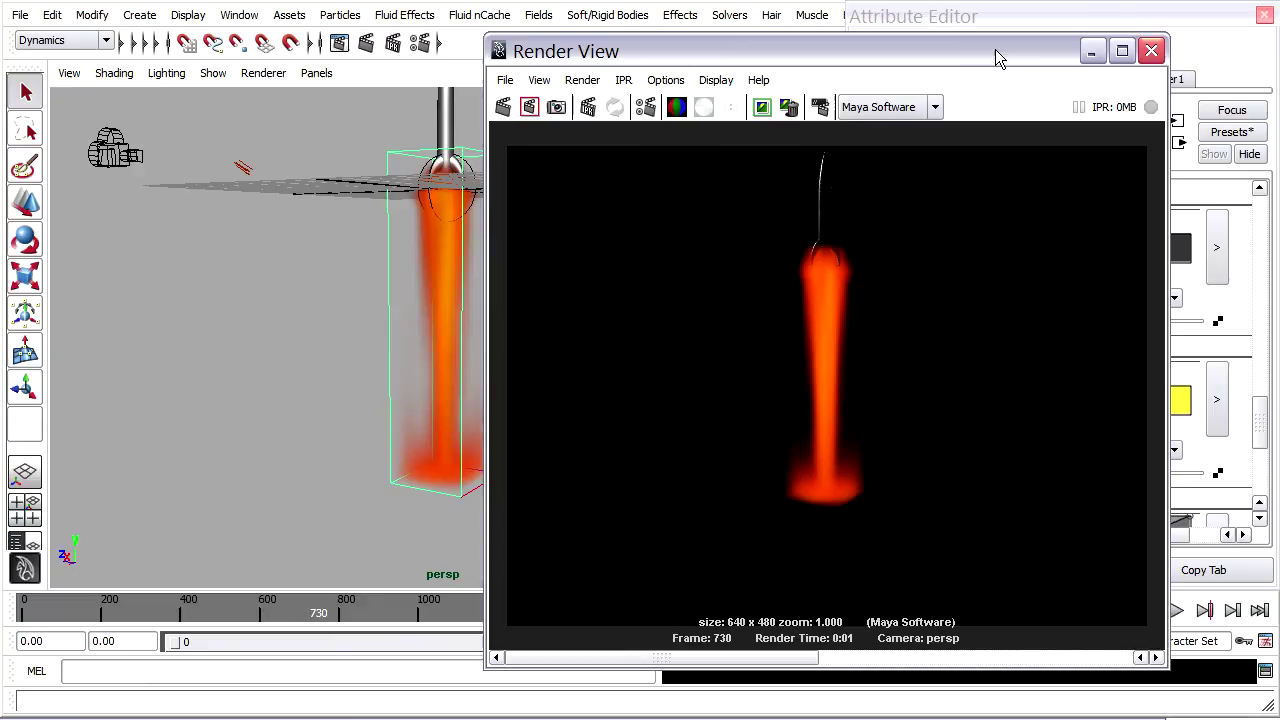
click(1150, 51)
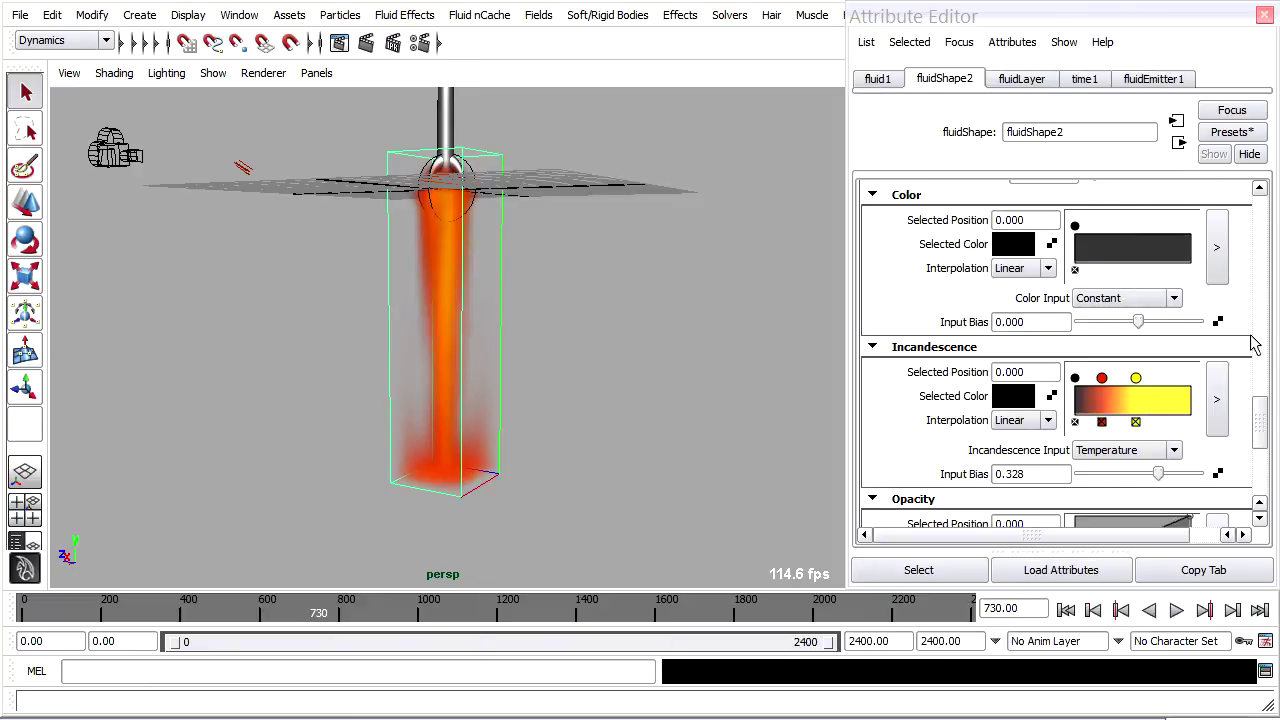
Step: Scroll the Attribute Editor down to fluidShape2's density-driven Opacity ramp
drag(1260, 412, 1260, 437)
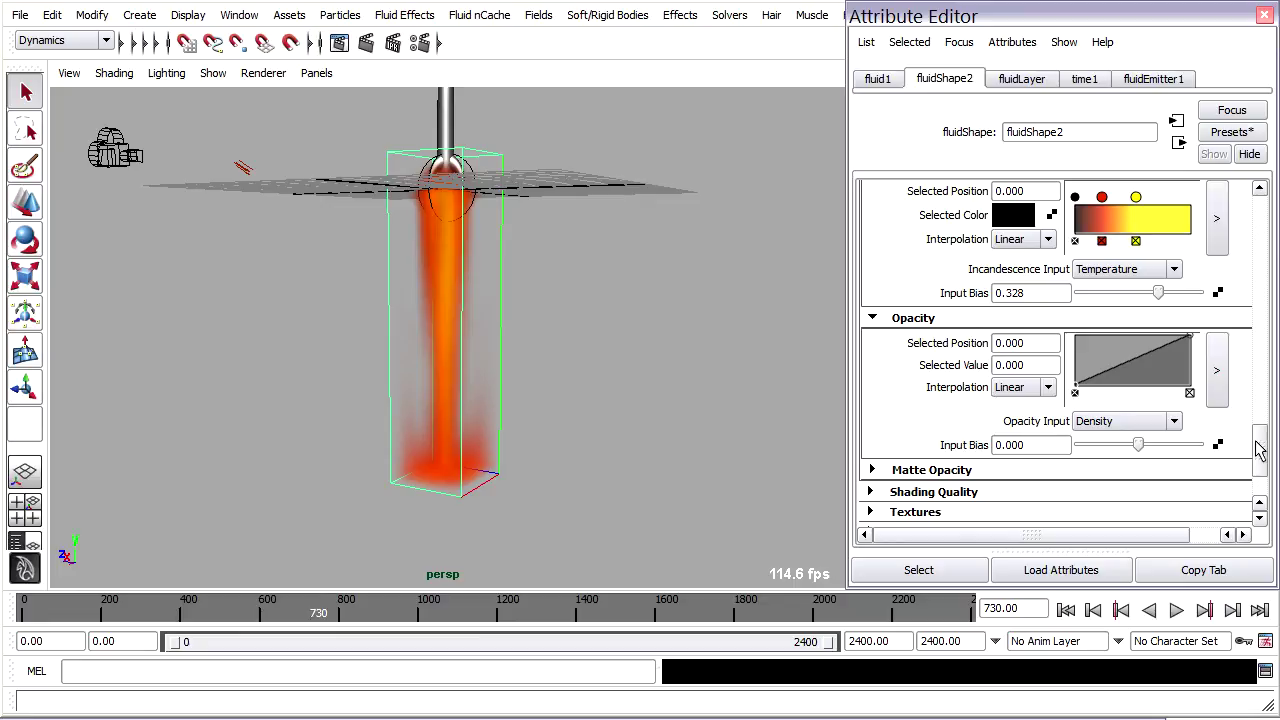
drag(1259, 448, 1258, 398)
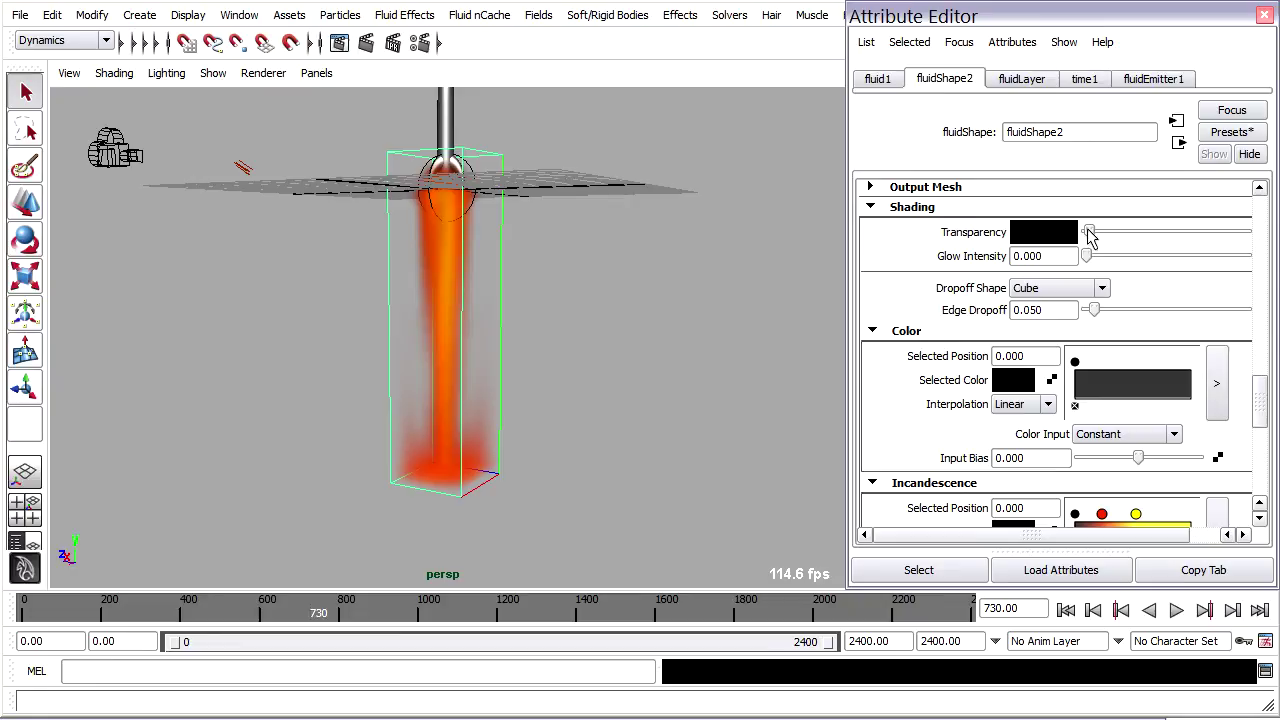
drag(1260, 394, 1260, 437)
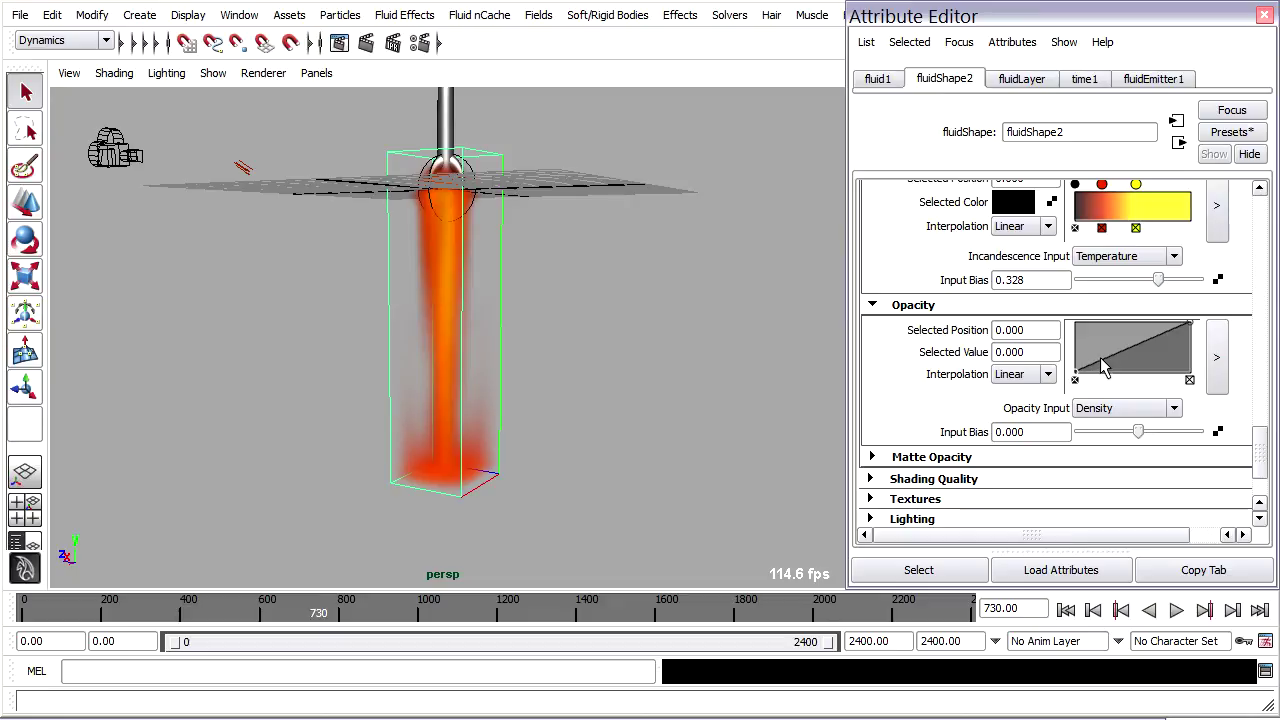
Step: Add a point to the Opacity ramp and push its zero-opacity point further right
drag(1118, 360, 1135, 332)
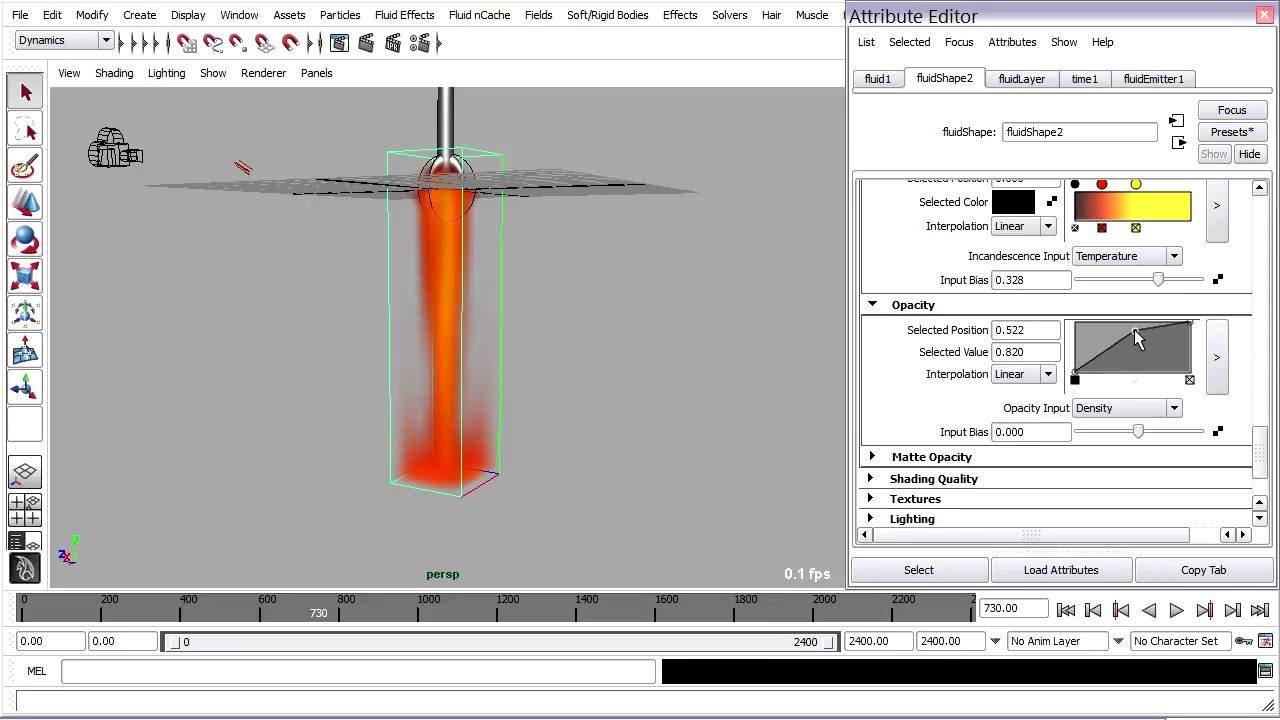
drag(1077, 375, 1097, 395)
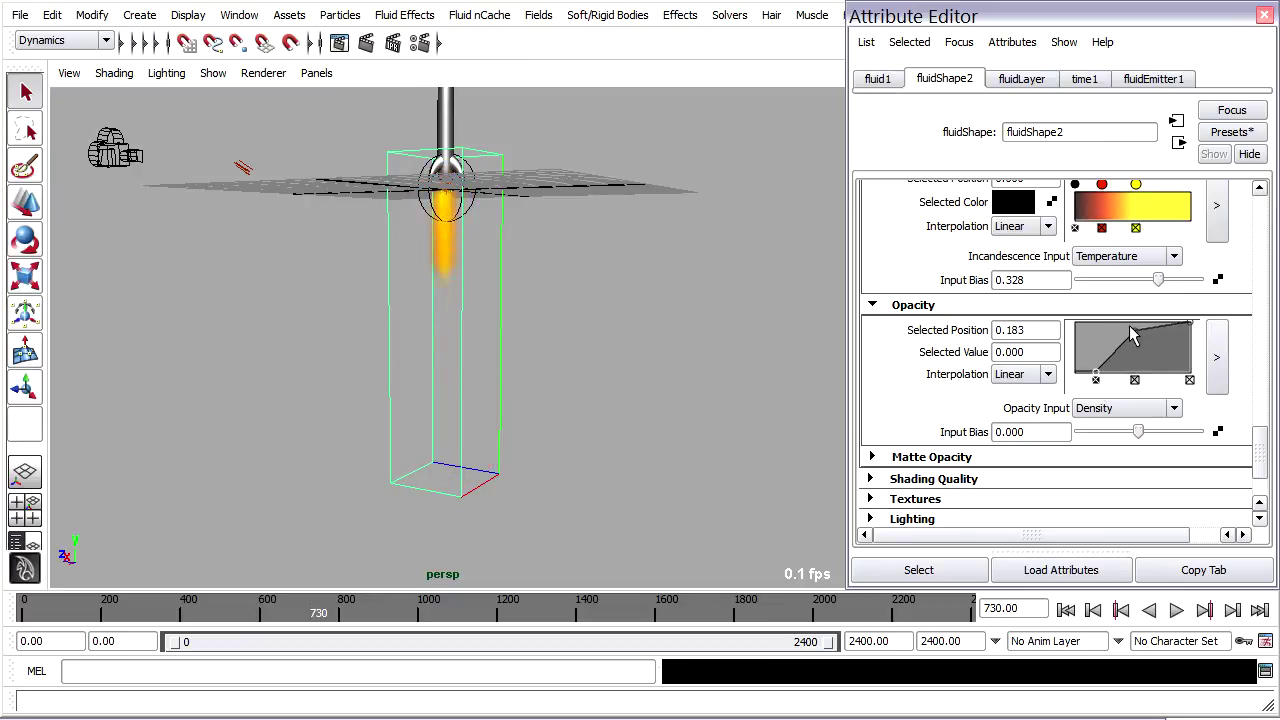
drag(1134, 330, 1099, 330)
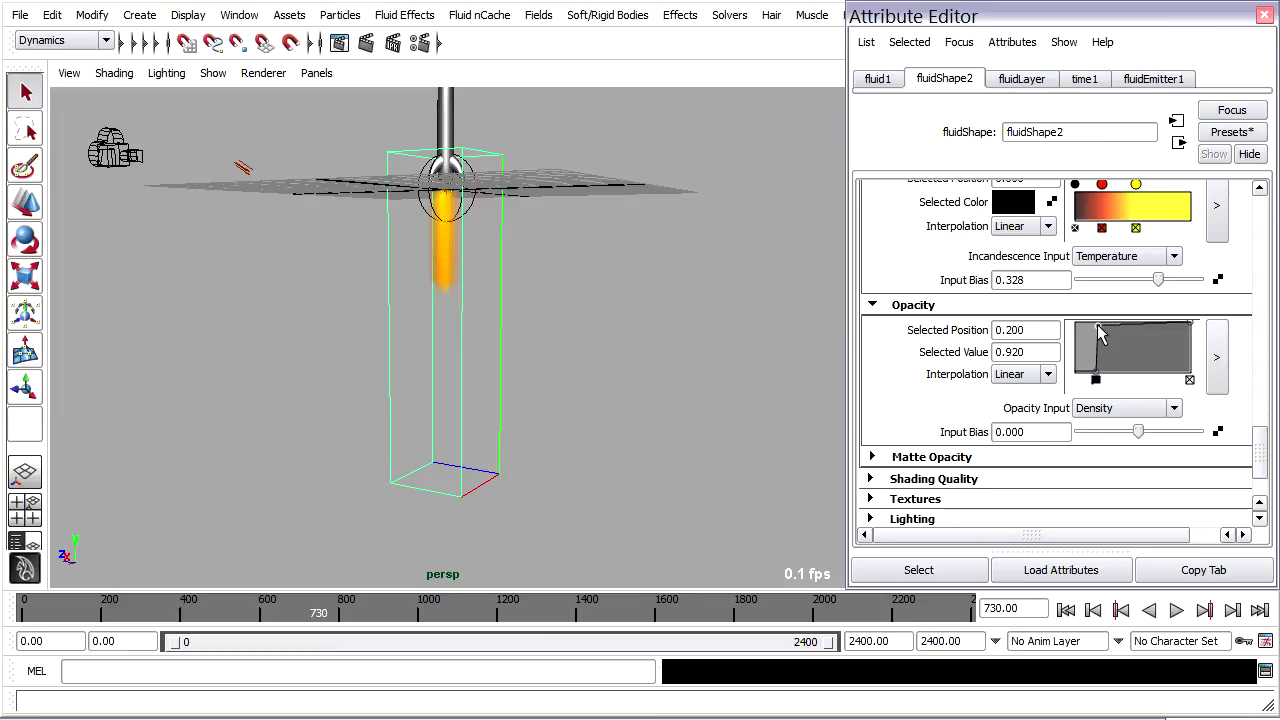
drag(1097, 376, 1128, 380)
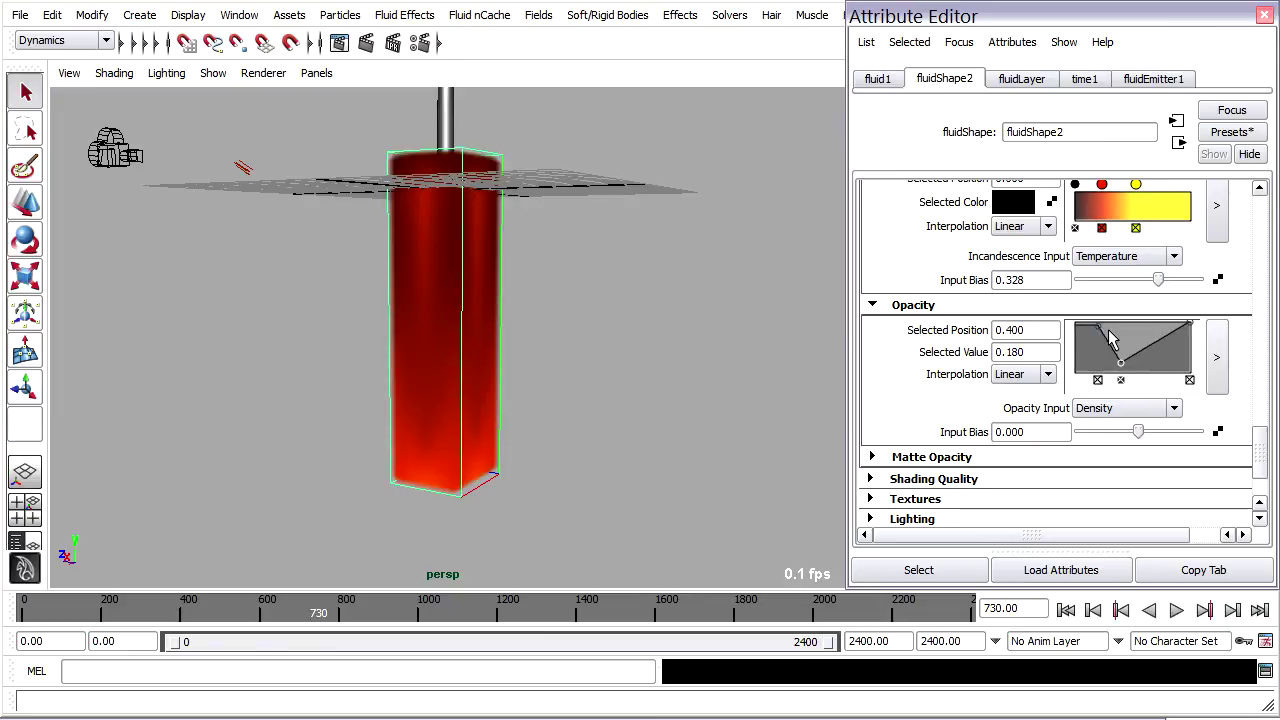
drag(1099, 328, 1113, 350)
Step: Add high Opacity ramp points, set Input Bias to 0.277, and select the 0.191 zero point
click(1130, 331)
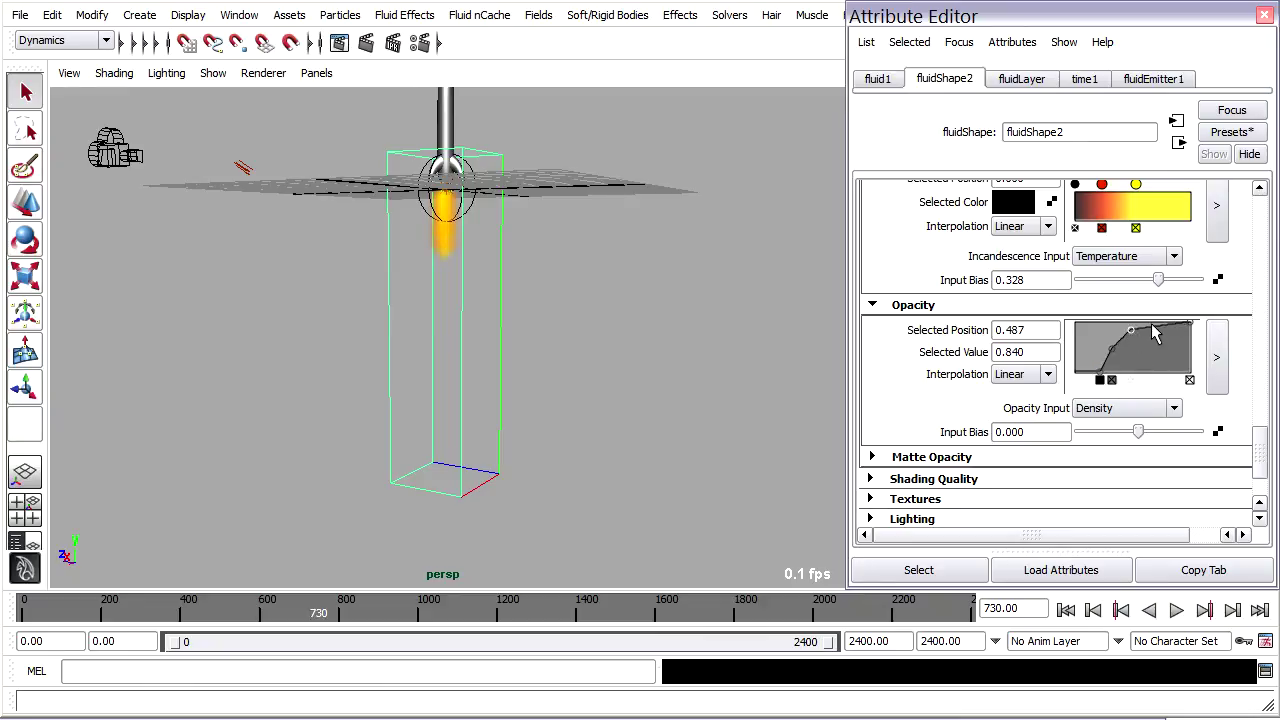
click(1152, 324)
drag(1113, 352, 1122, 333)
drag(1139, 431, 1157, 431)
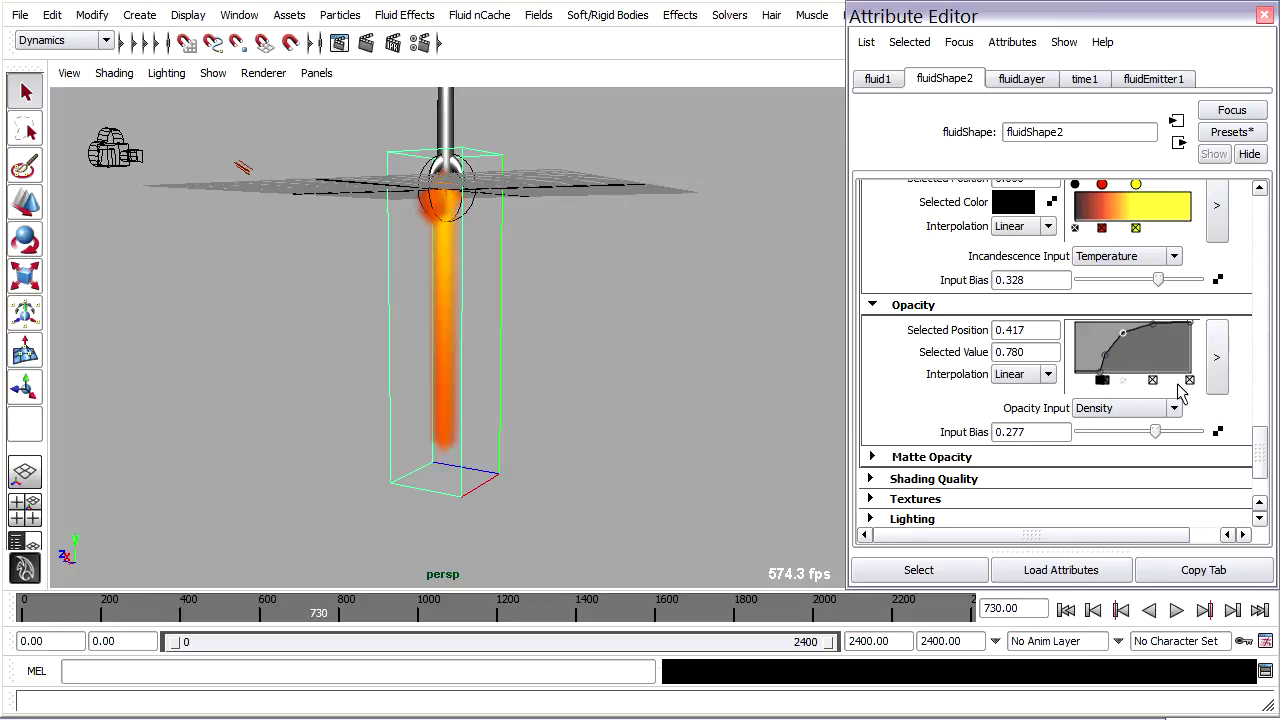
click(1100, 379)
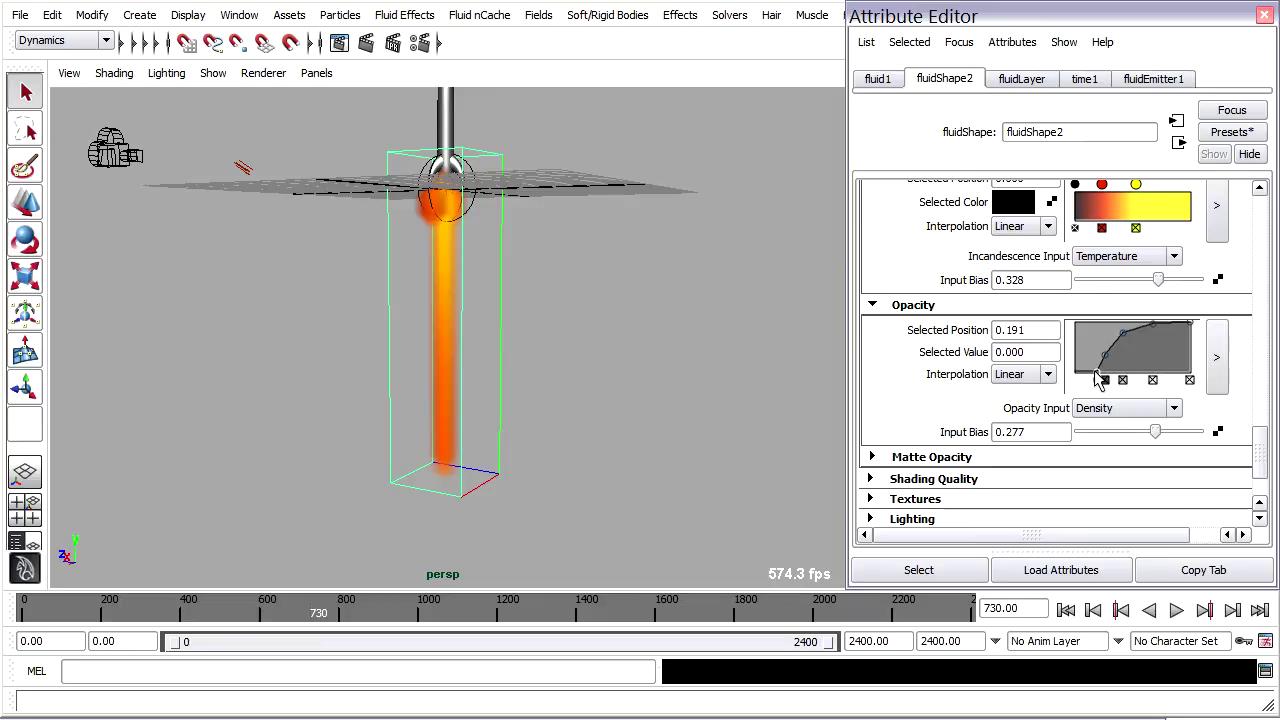
Step: In the enlarged Opacity ramp editor, settle the first point at value 0, position 0.218
click(1218, 360)
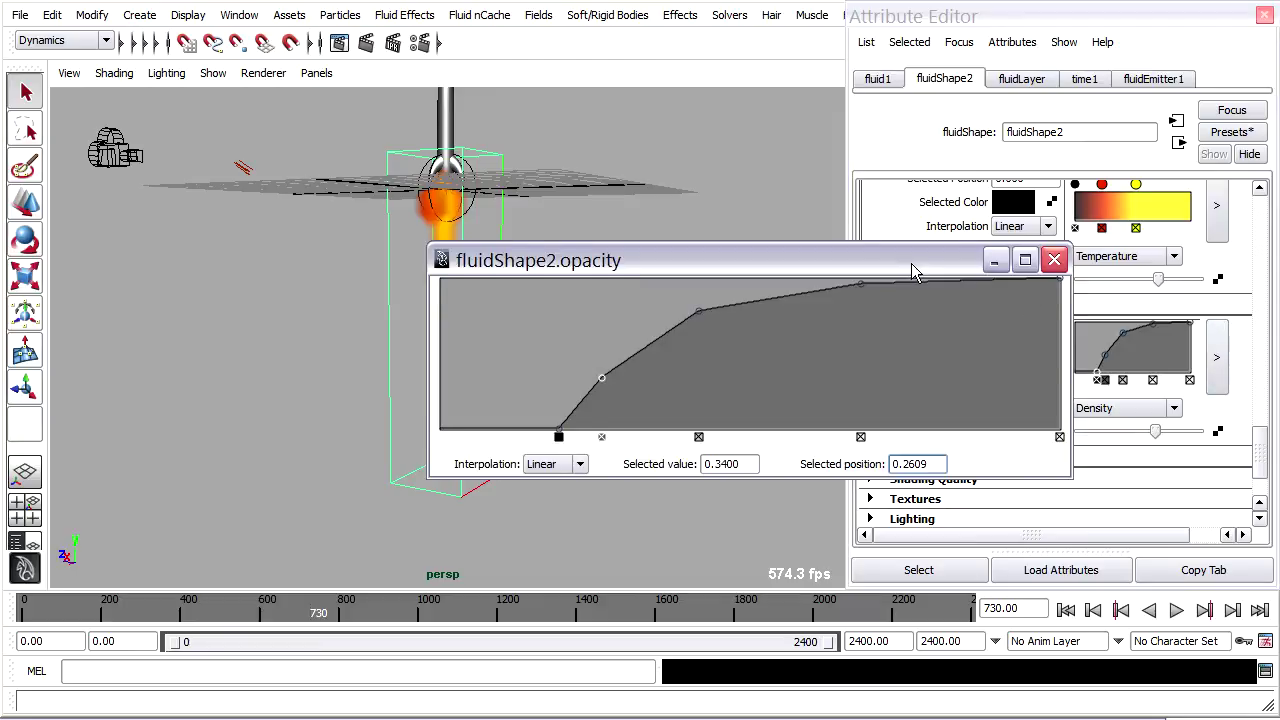
drag(912, 262, 1030, 58)
drag(685, 218, 691, 210)
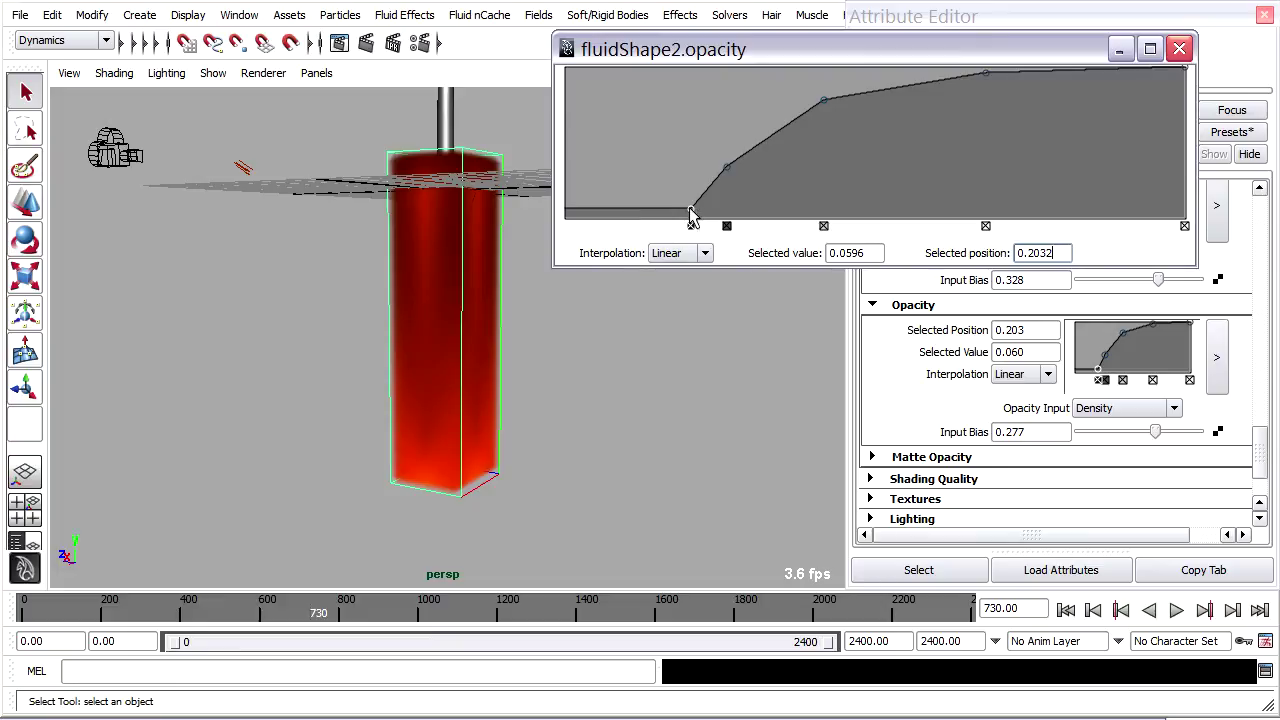
drag(691, 213, 706, 255)
Step: Close the ramp editor, frame the fluid from a lower angle, and render frame 730
click(1179, 48)
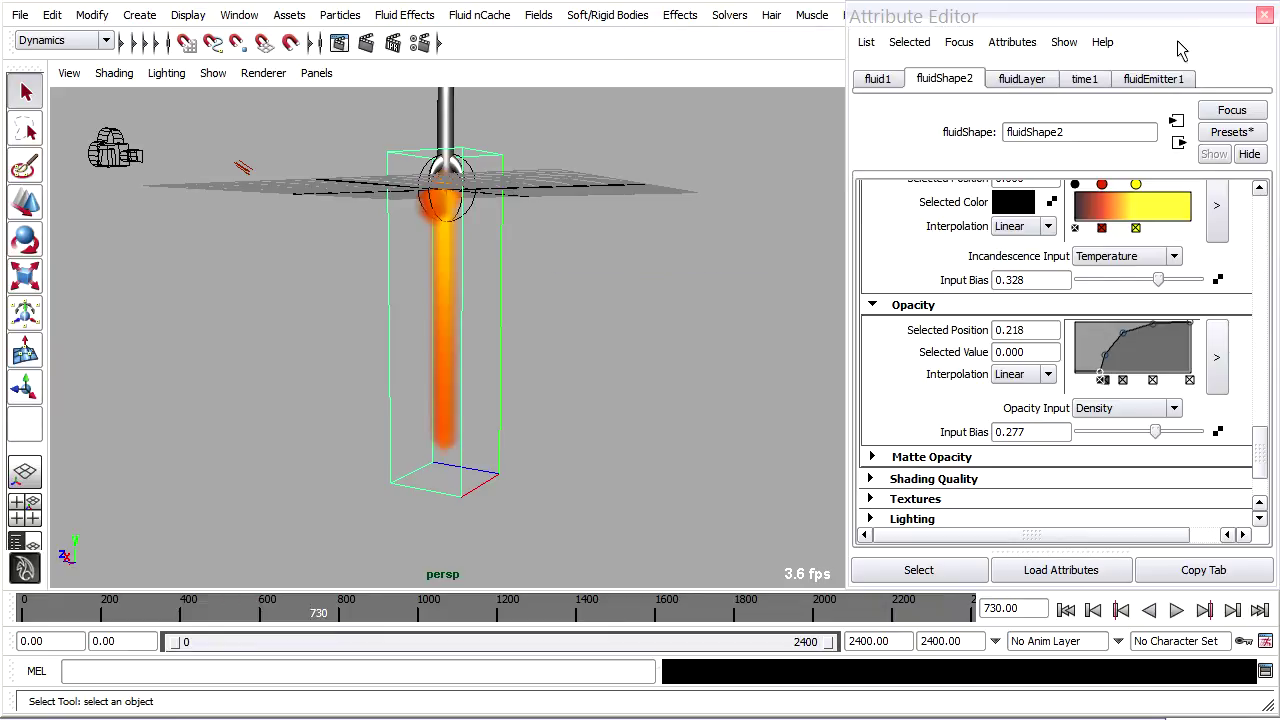
key([)
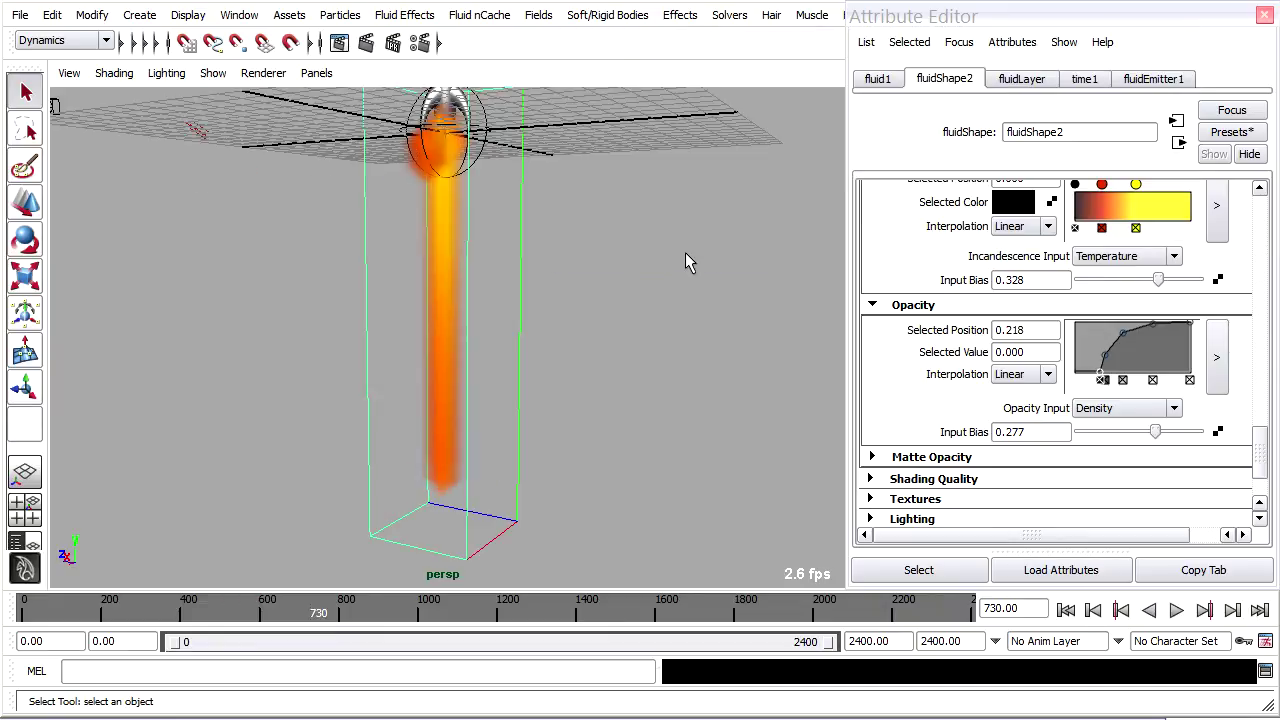
alt+drag(658, 214, 649, 289)
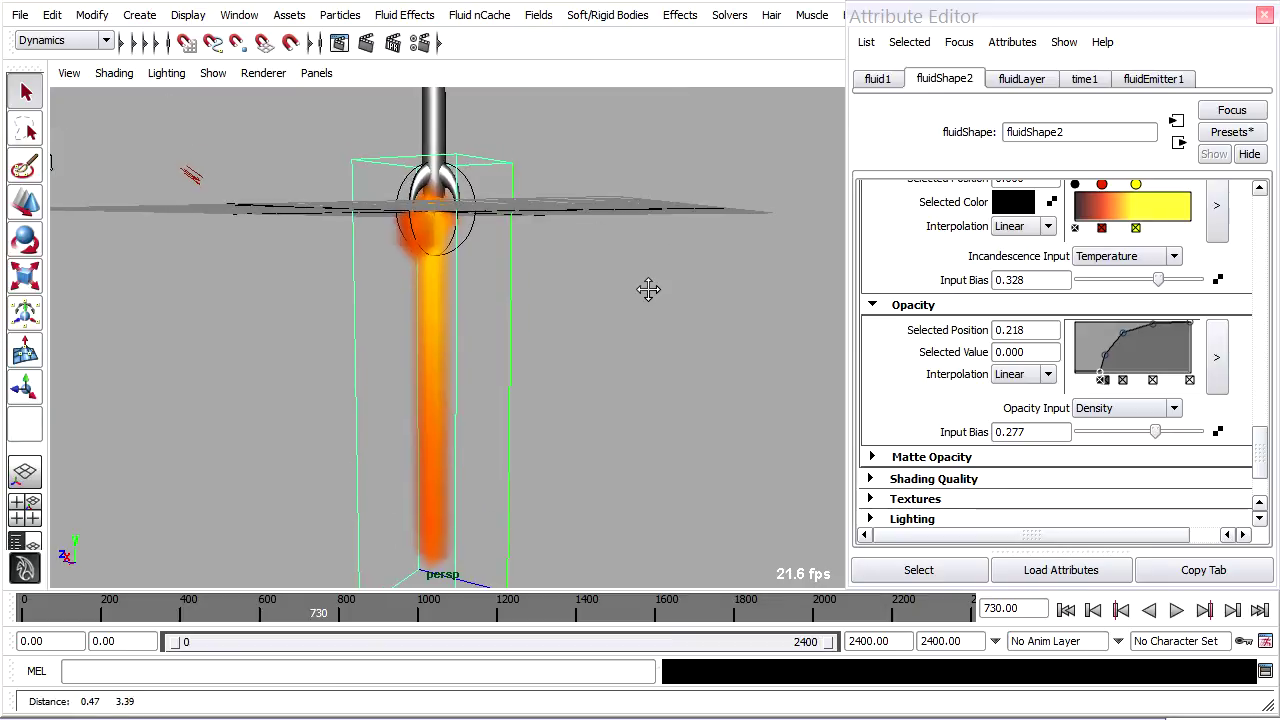
click(364, 42)
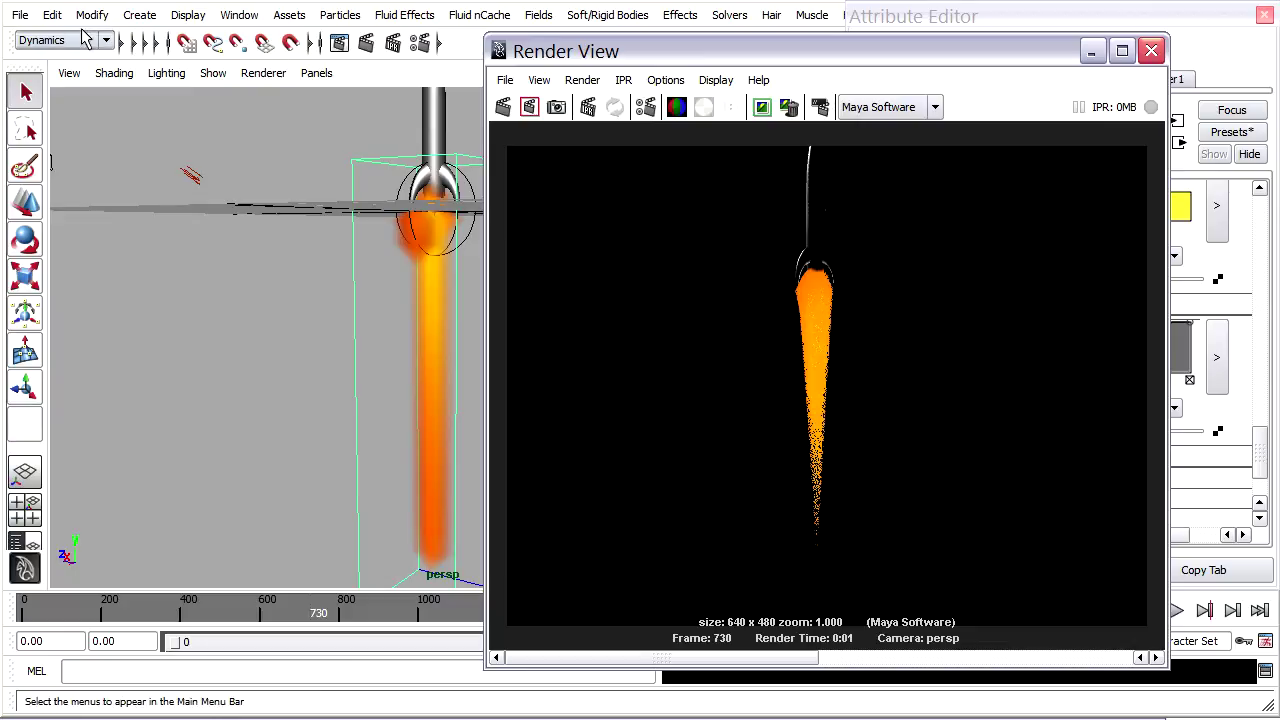
Step: Start saving the scene as fluids_rocket_04.ma in the fluid_rocket_project scenes folder
click(20, 15)
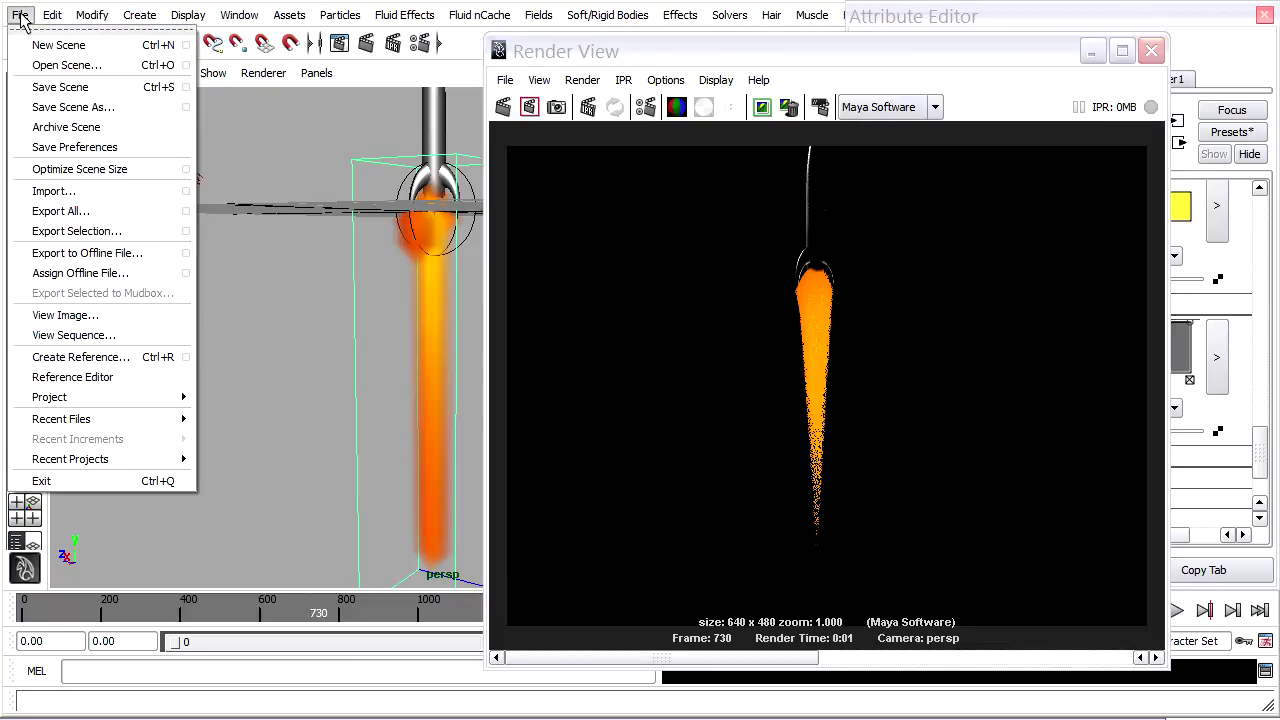
click(46, 108)
click(370, 152)
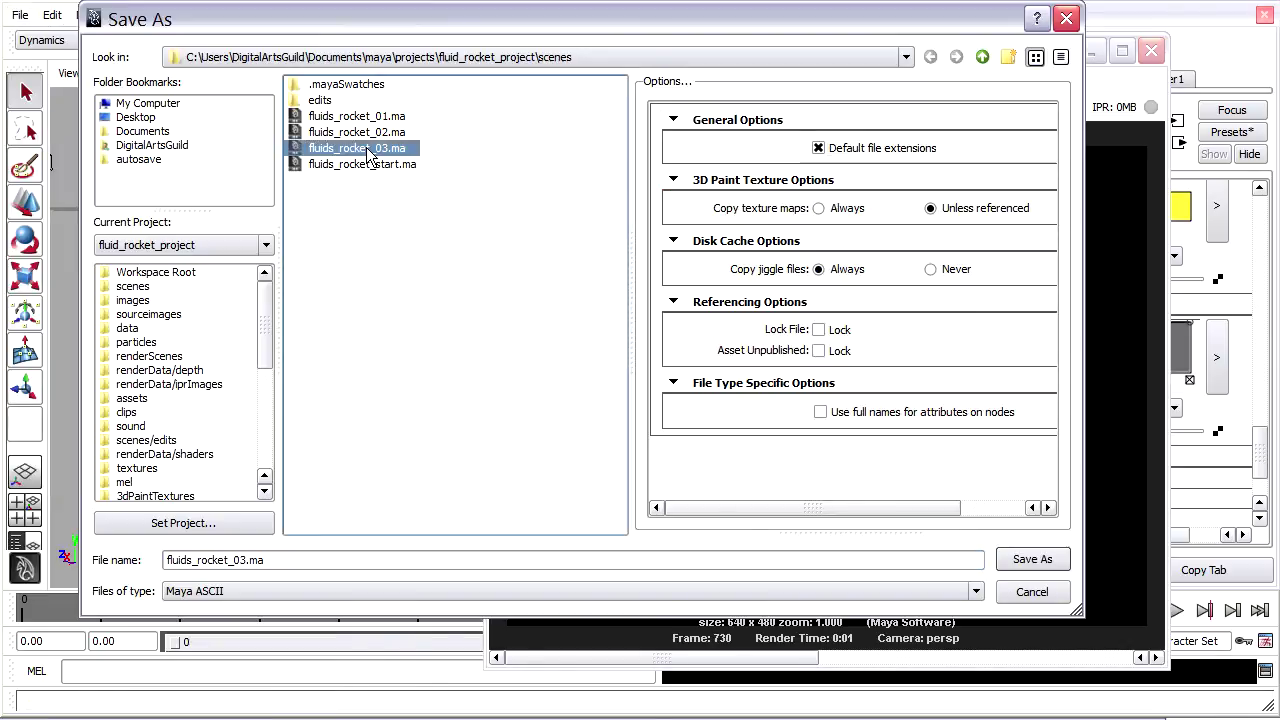
click(248, 560)
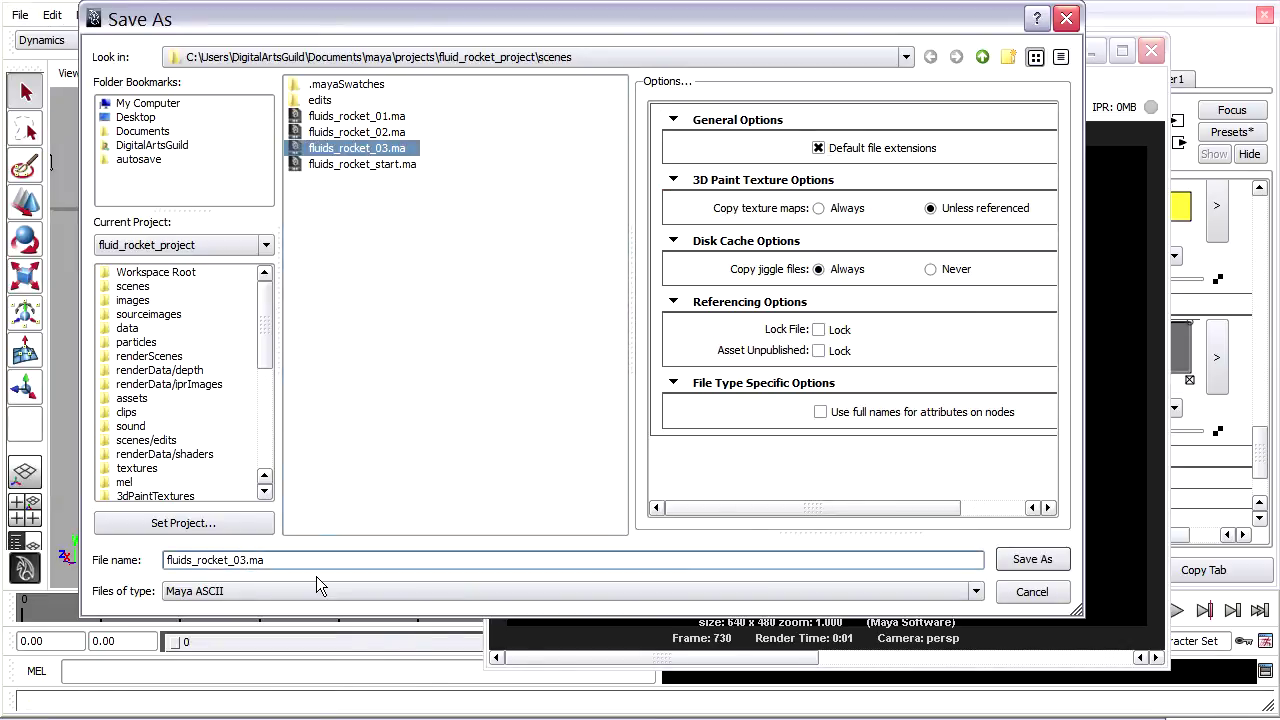